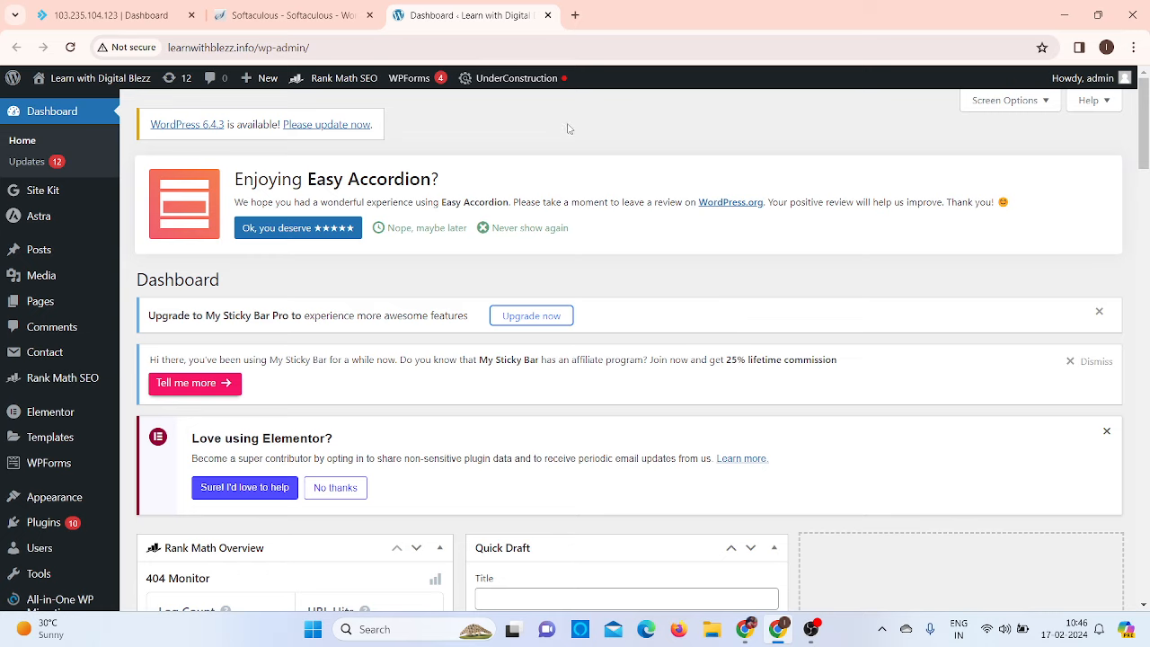
Open the live site in a new tab and look through the homepage down to the course enquiry form.
mouse_move(81, 88)
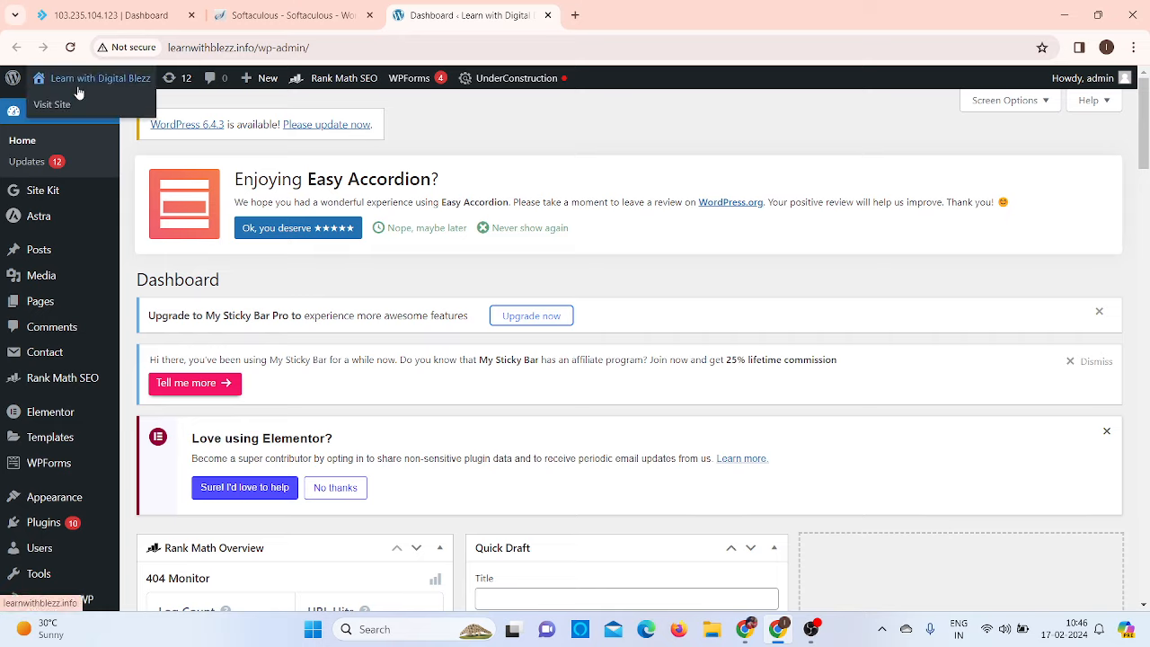
right_click(51, 113)
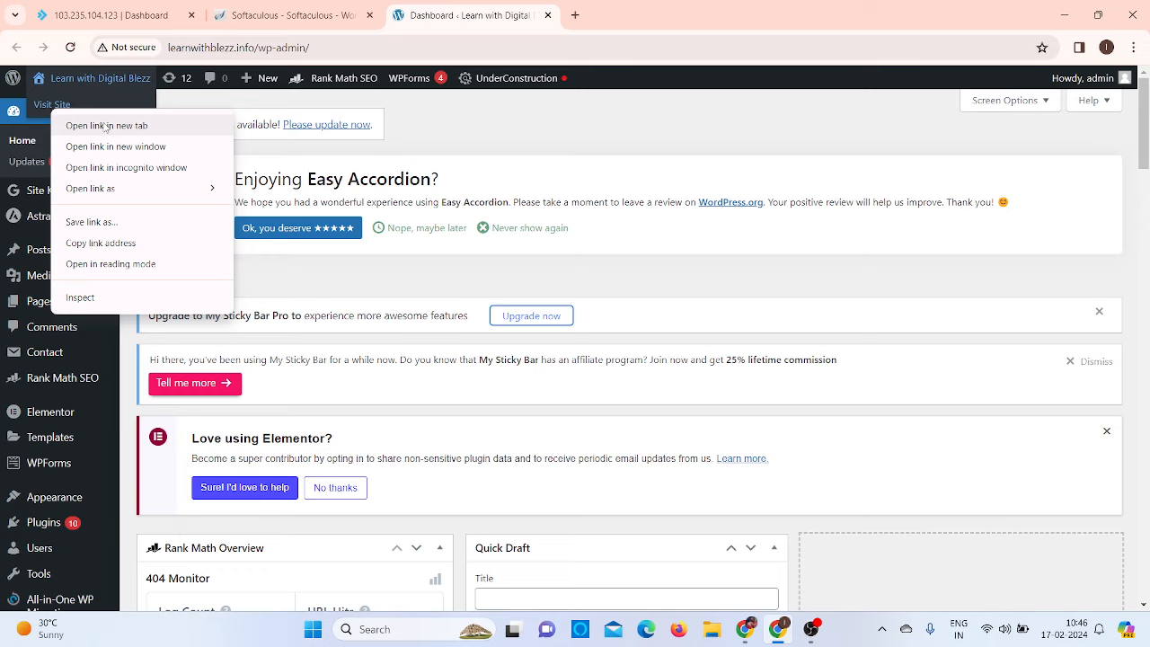
left_click(101, 124)
left_click(576, 9)
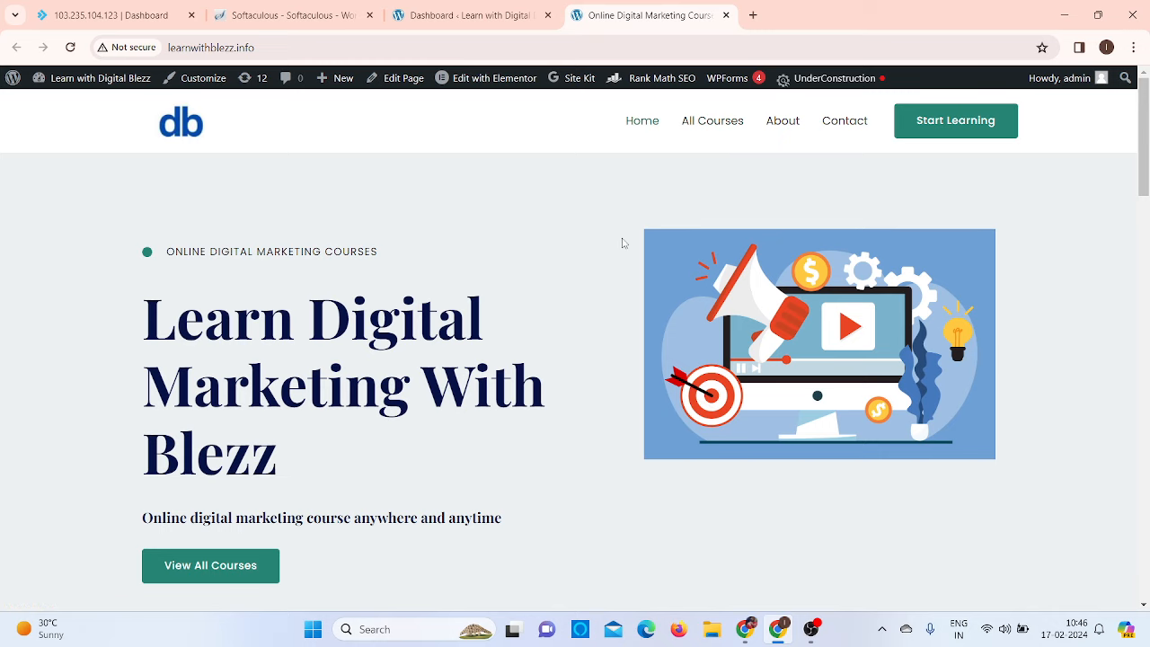
scroll(475, 280, "down", 3)
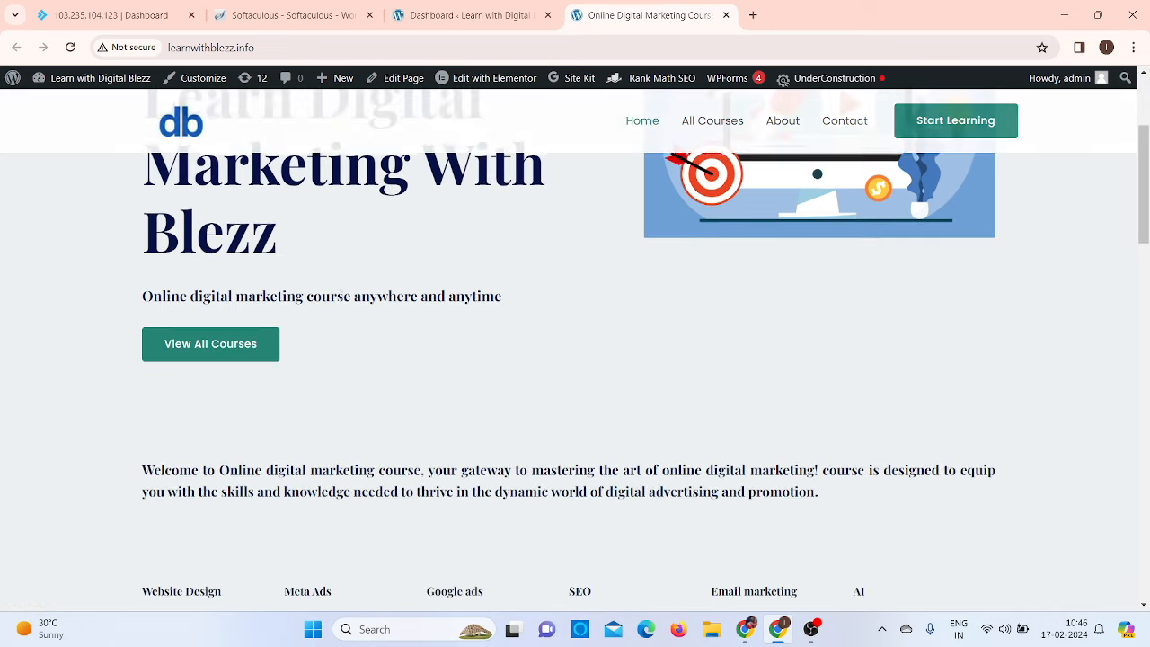
scroll(475, 329, "down", 6)
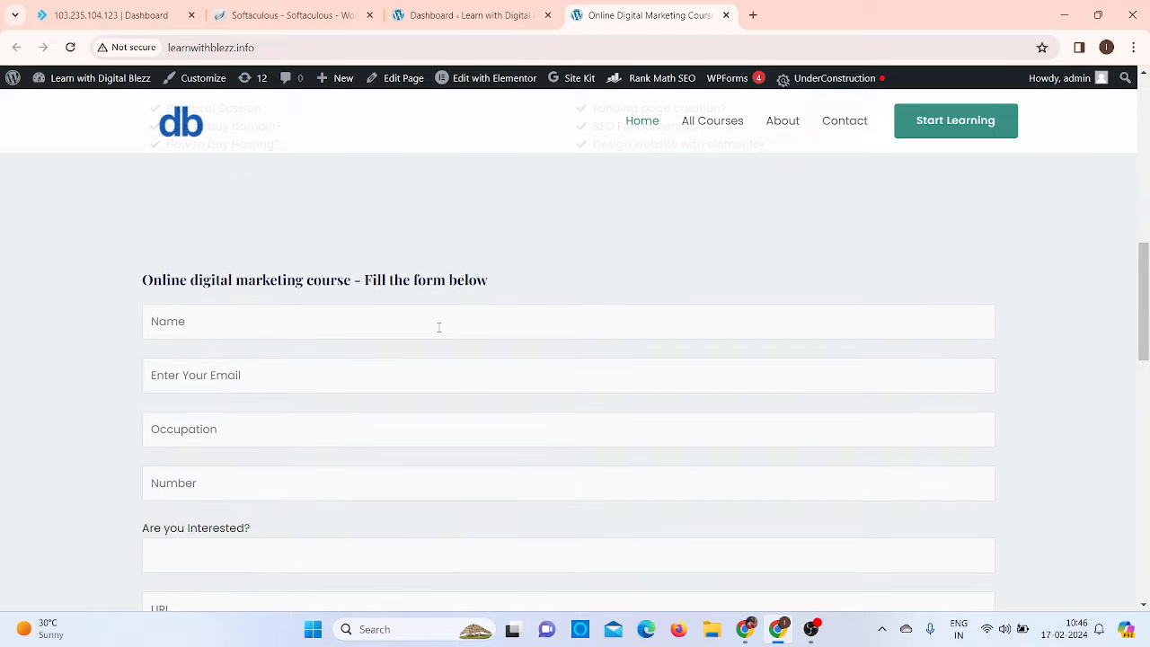
scroll(438, 327, "down", 4)
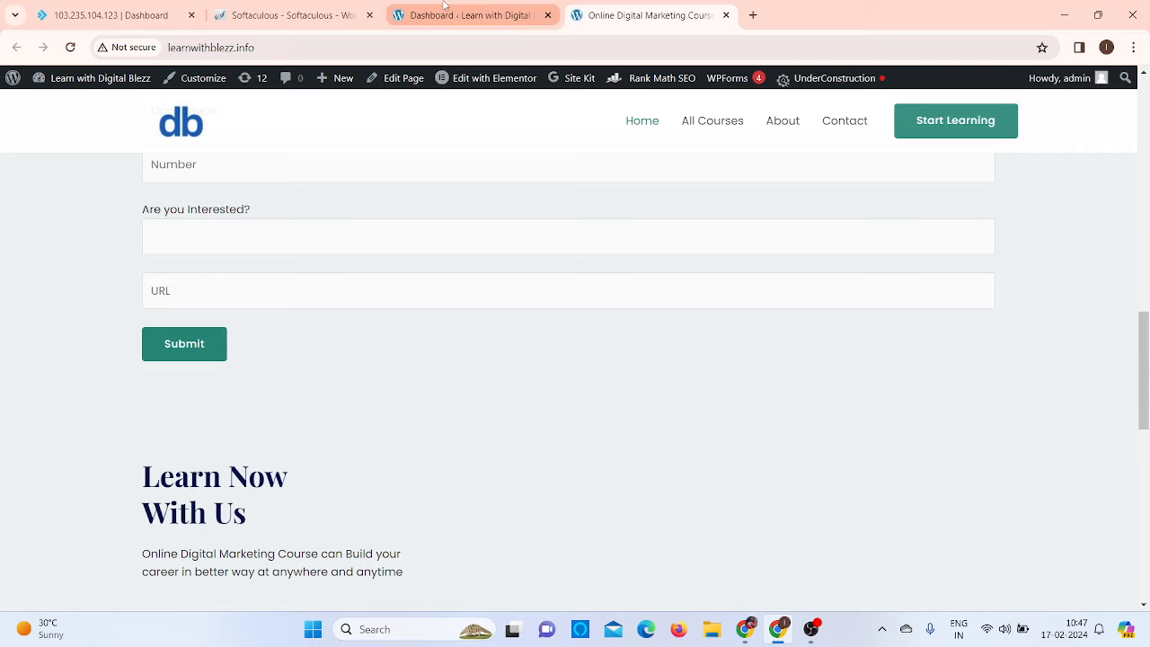
Return to the WordPress dashboard, open the list of all pages and review its entries against the live site.
mouse_move(444, 5)
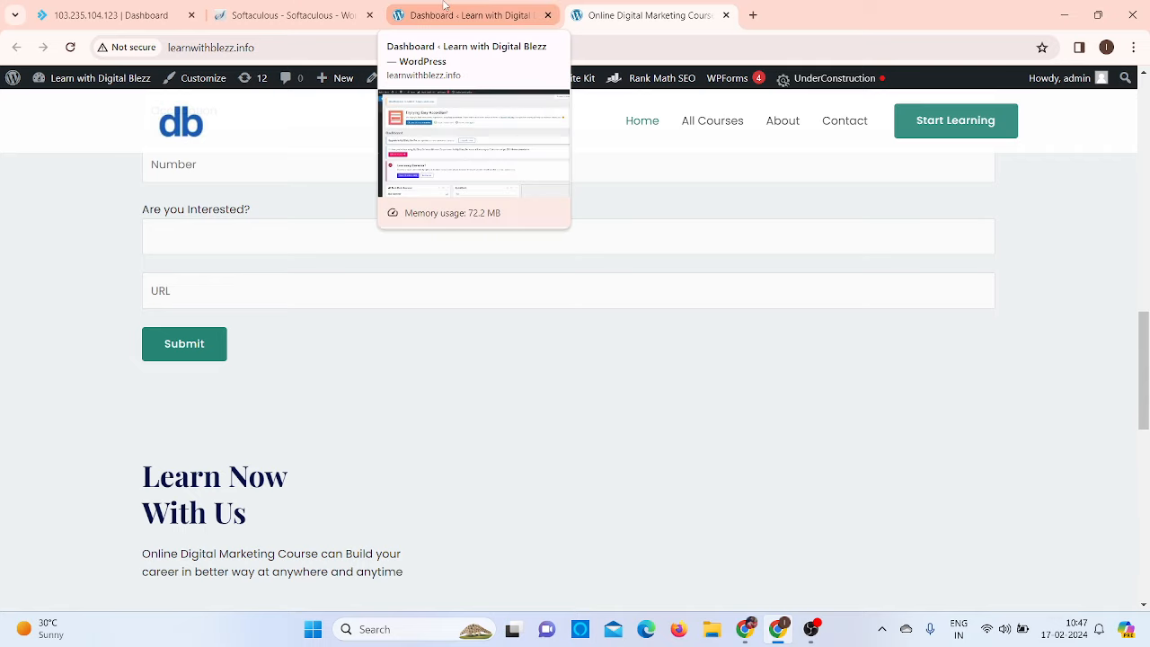
left_click(444, 5)
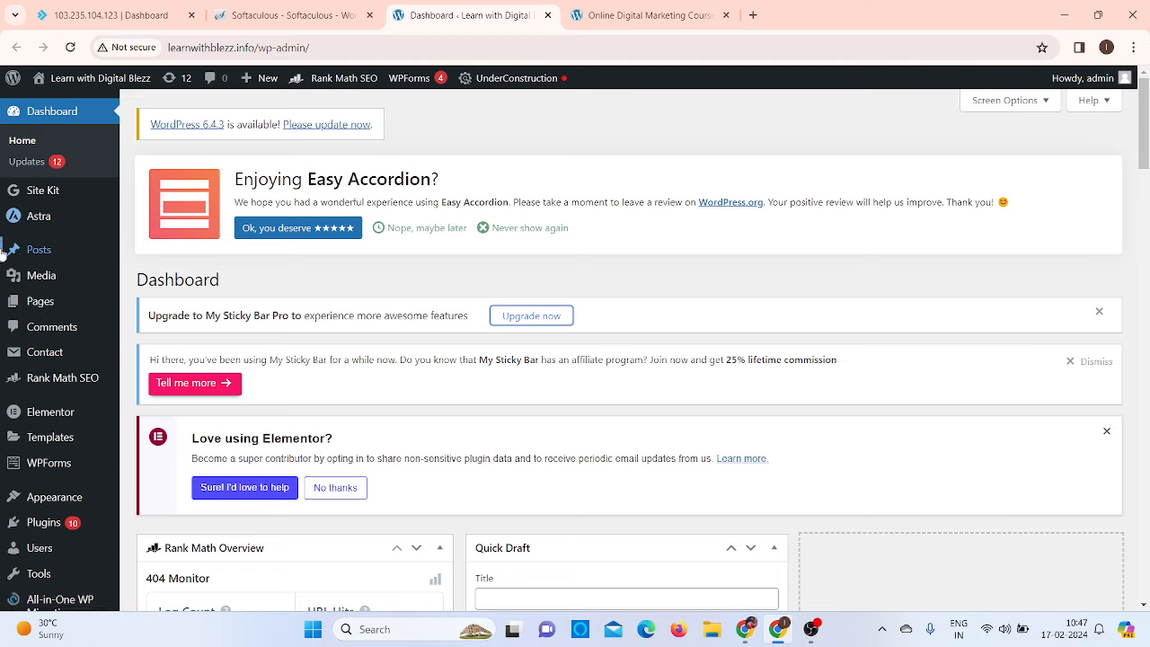
left_click(42, 309)
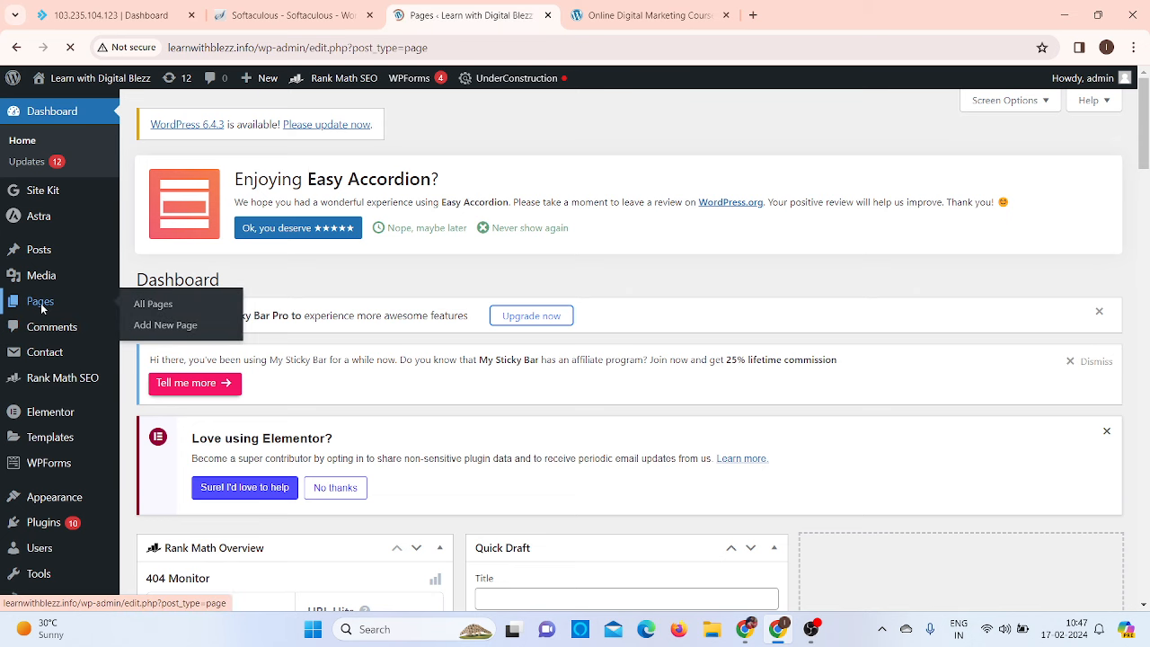
scroll(570, 356, "down", 5)
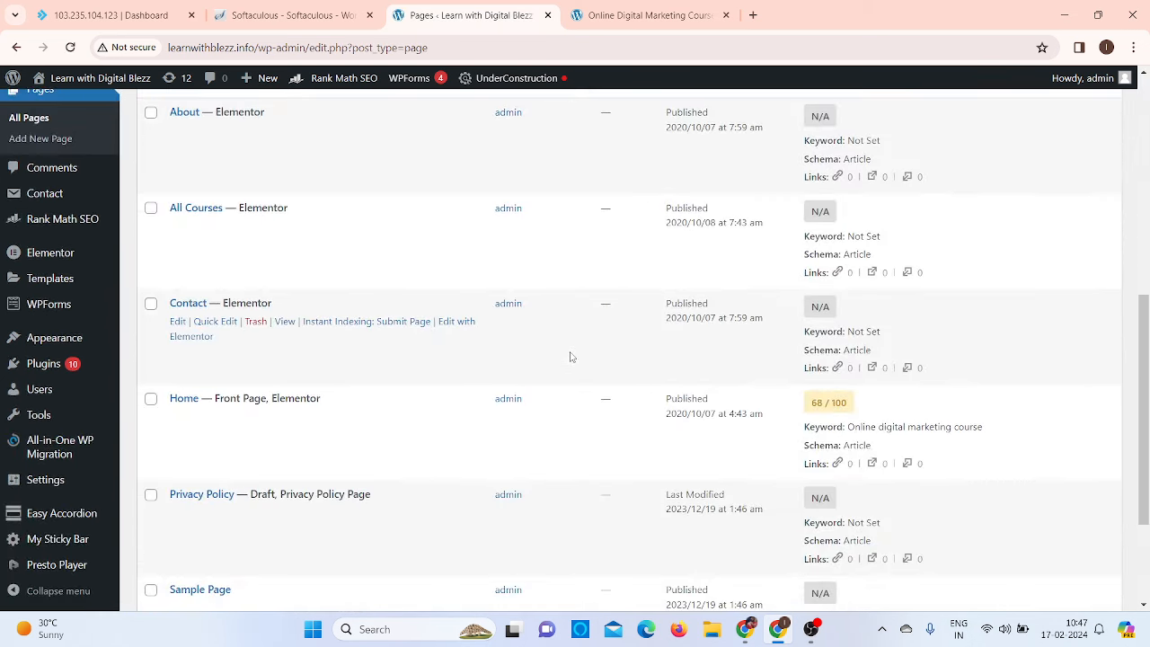
scroll(570, 357, "down", 3)
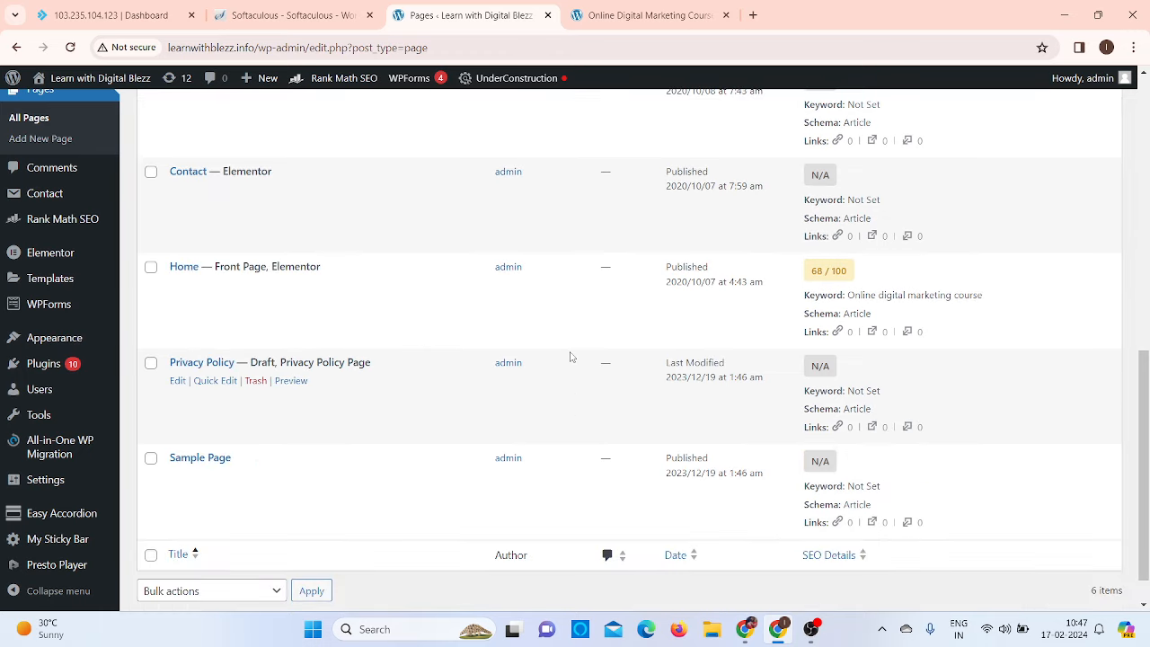
scroll(570, 357, "up", 4)
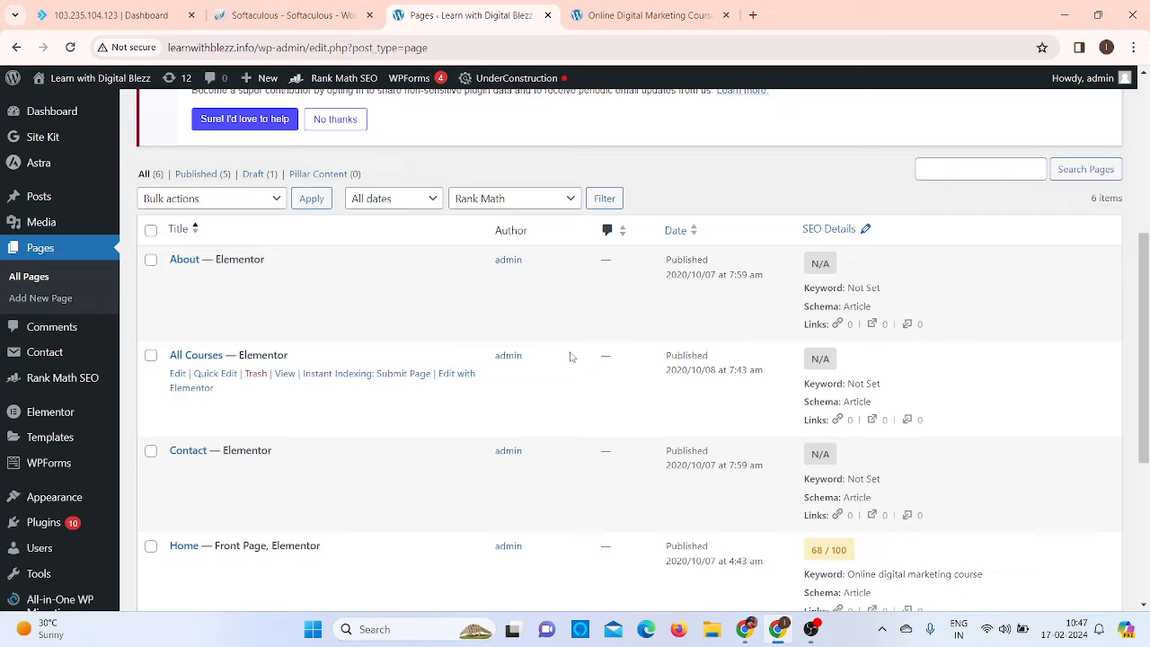
scroll(570, 357, "up", 5)
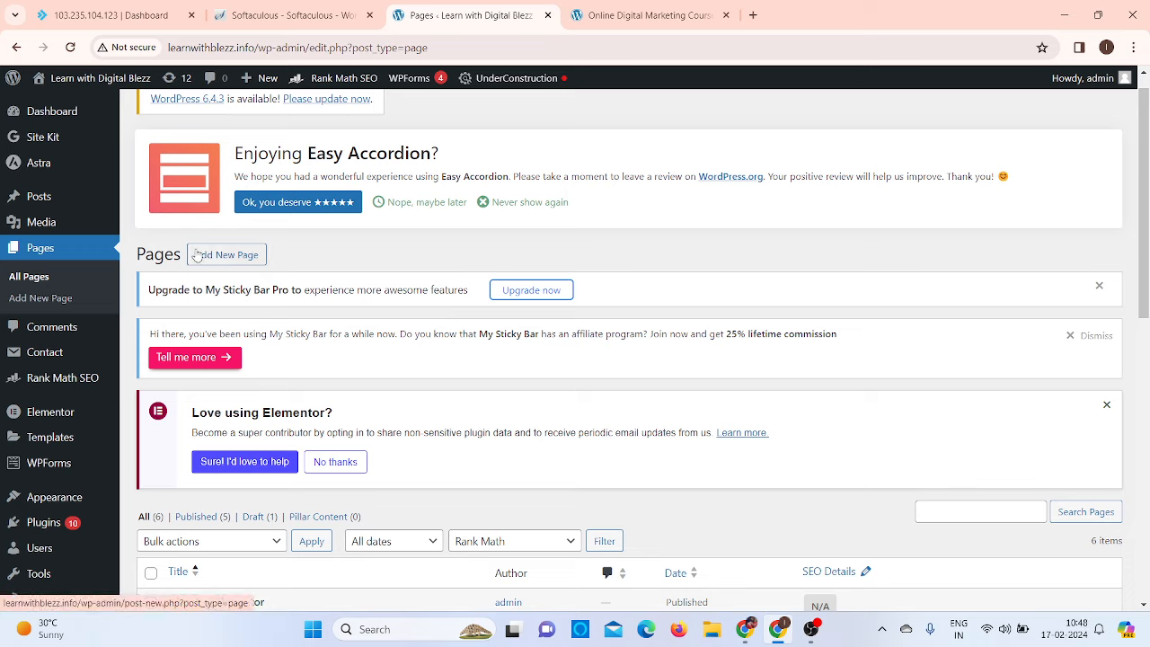
left_click(645, 15)
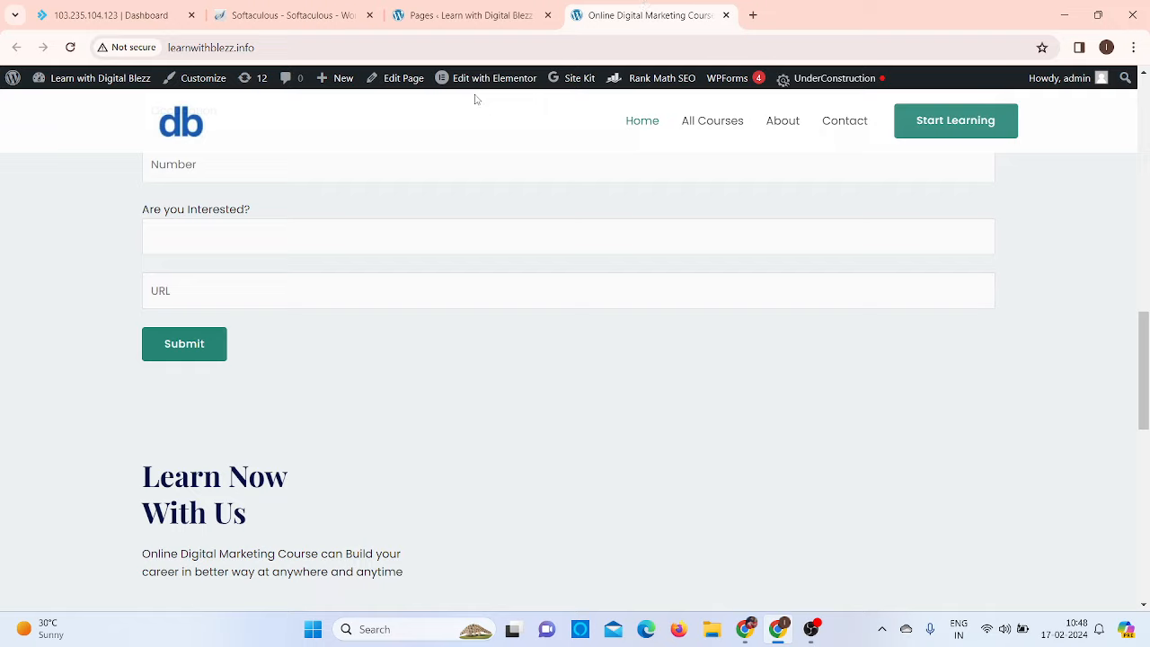
left_click(425, 7)
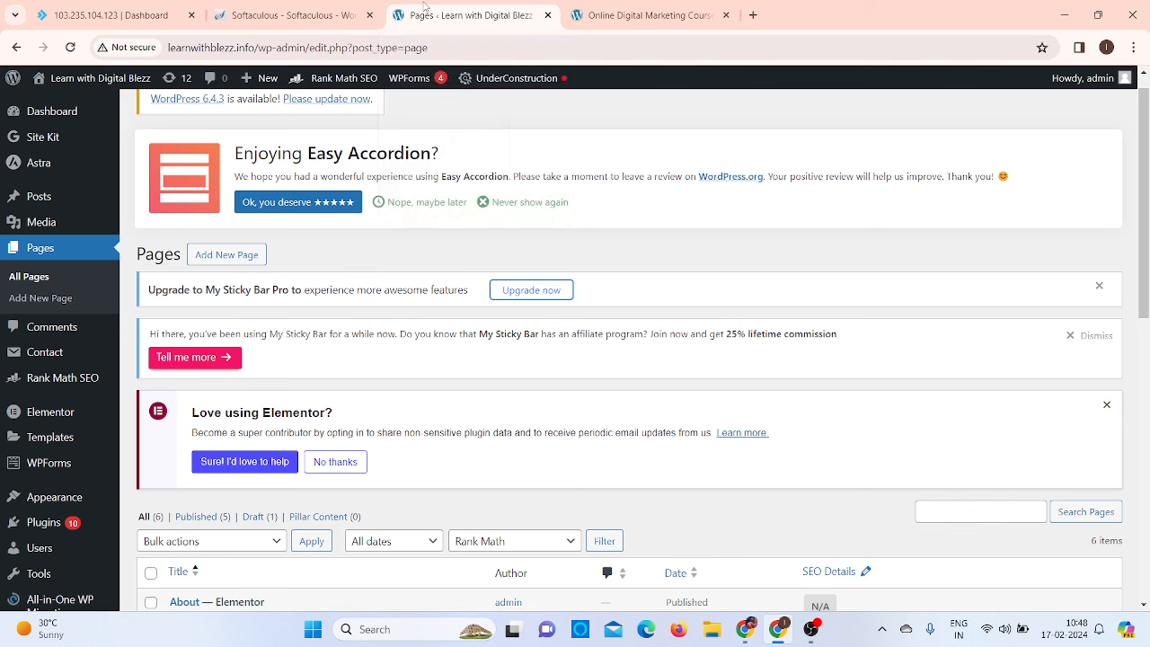
View the published Home page from the pages list in a new tab.
scroll(535, 341, "down", 3)
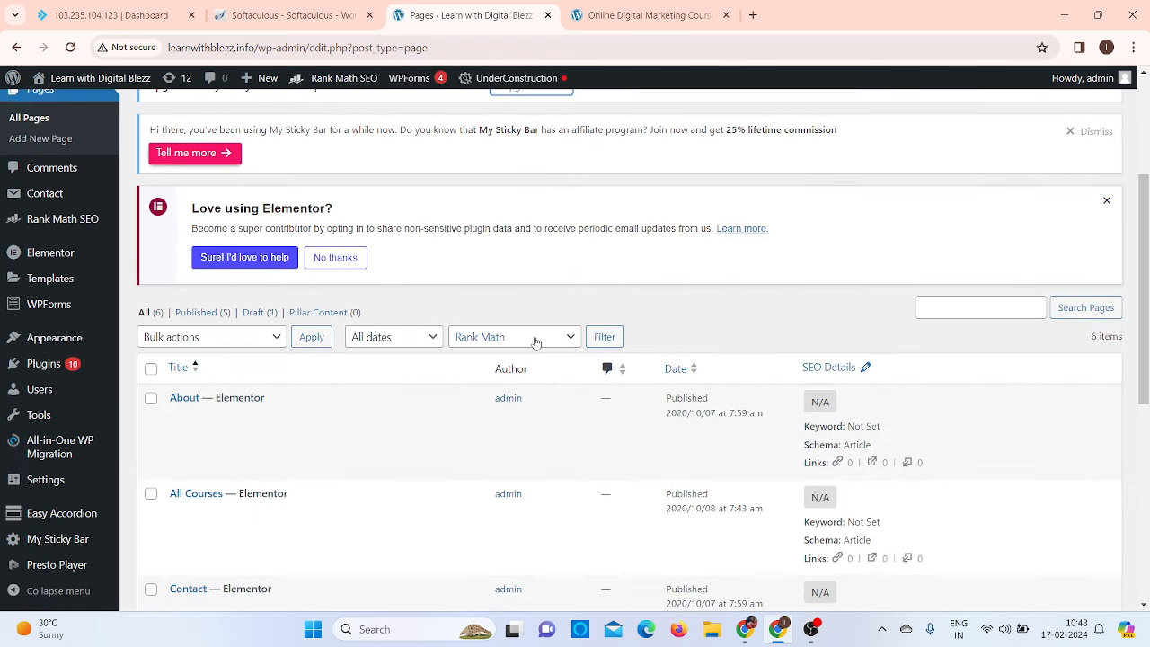
scroll(536, 341, "down", 5)
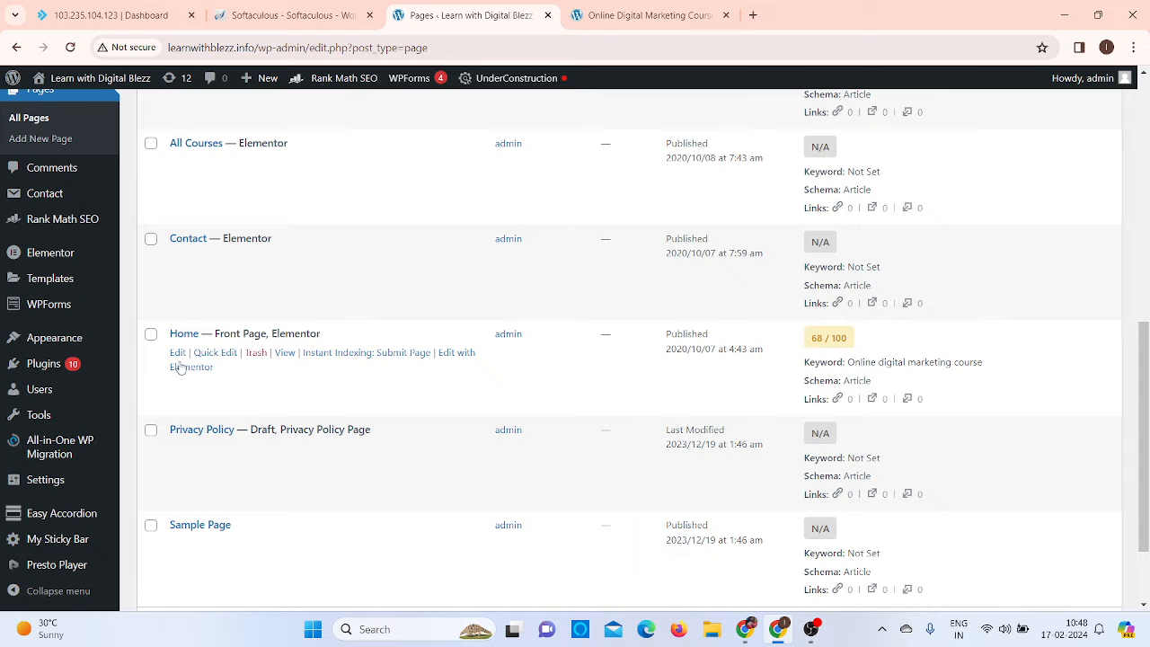
right_click(289, 357)
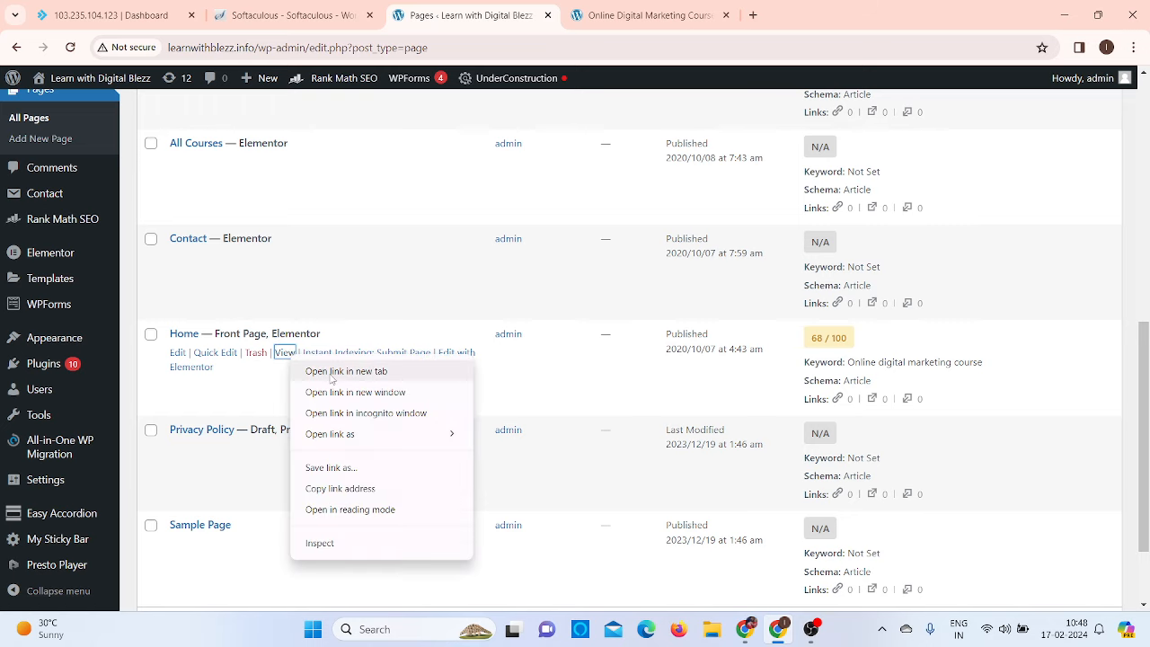
left_click(331, 372)
left_click(820, 15)
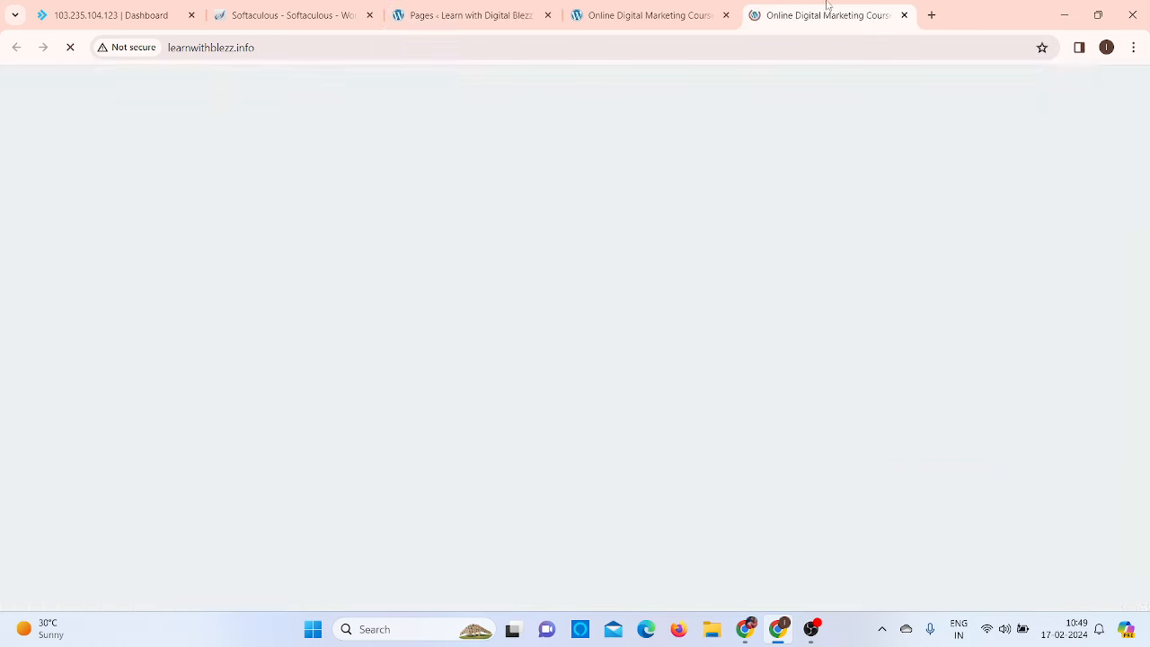
scroll(661, 366, "down", 3)
scroll(661, 365, "up", 3)
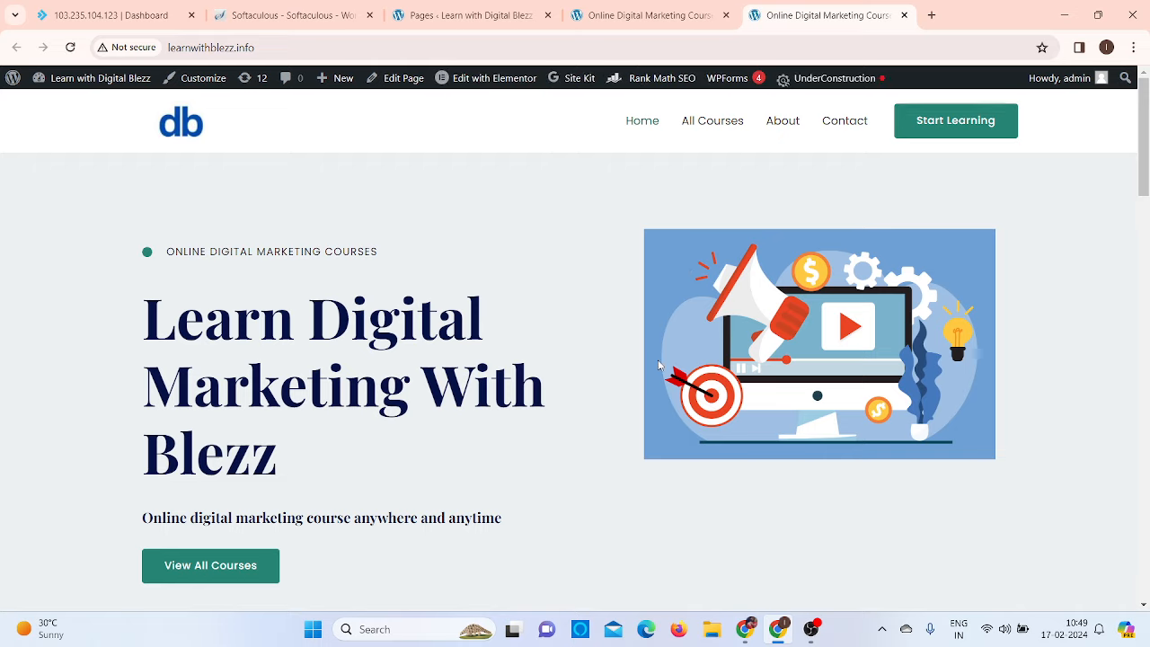
Open the Home page for editing in a new tab from the pages list.
left_click(476, 25)
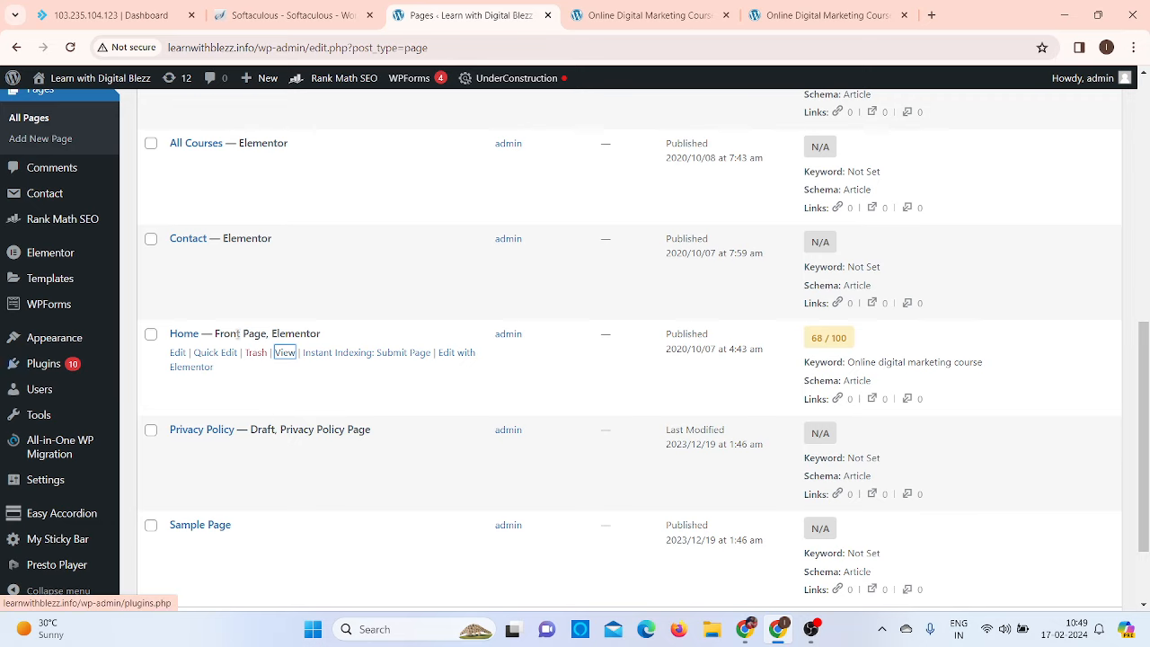
right_click(178, 355)
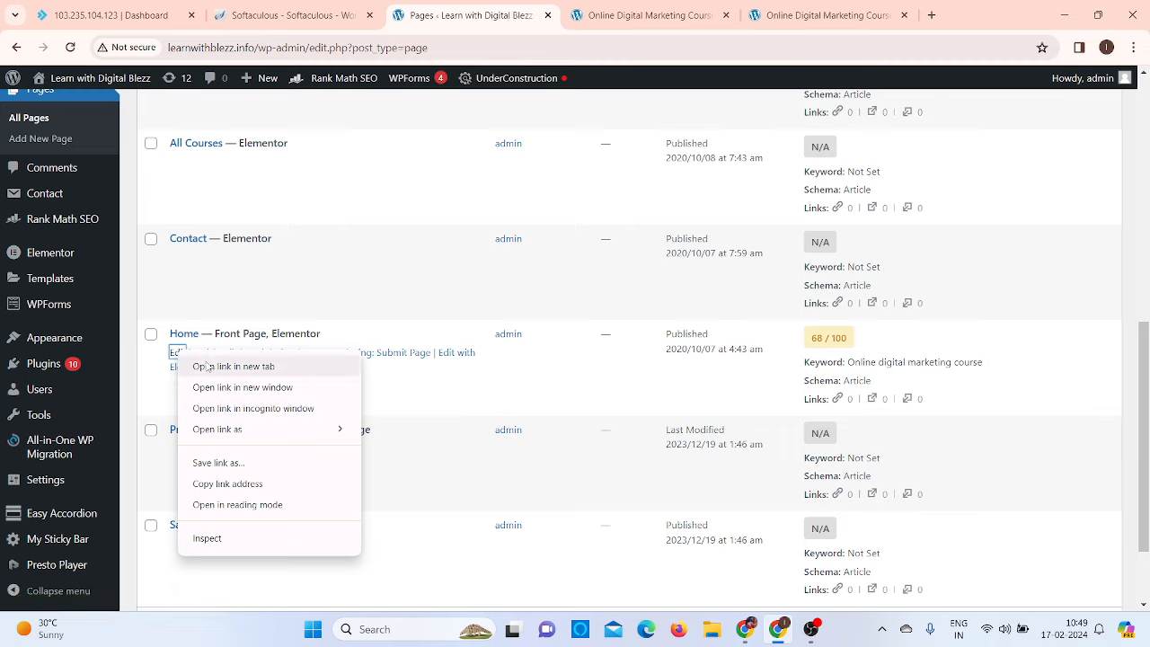
left_click(212, 366)
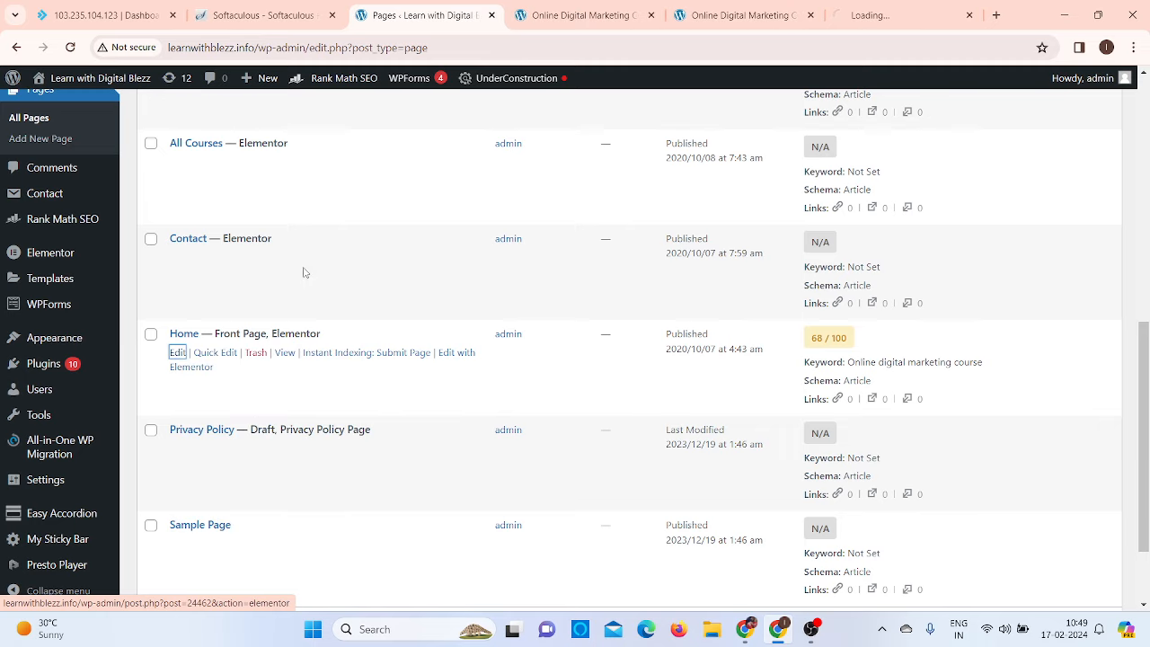
left_click(892, 13)
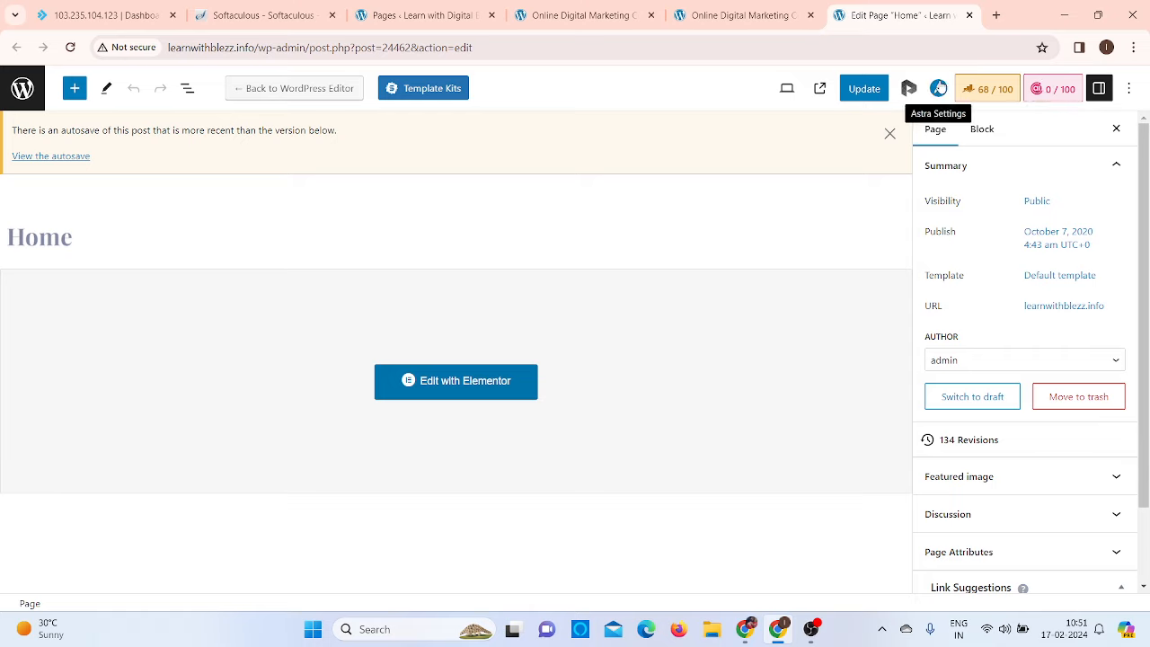
Open the Home page's Rank Math SEO settings and examine the snippet preview, focus keyword and Basic SEO checks.
left_click(996, 100)
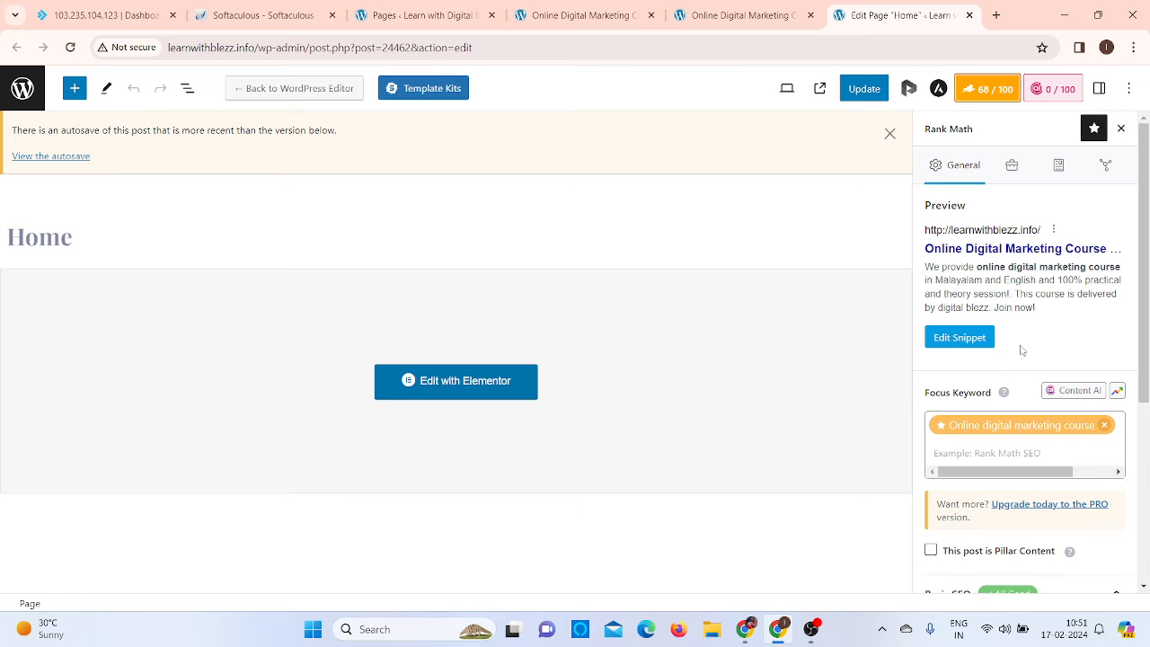
scroll(1022, 351, "down", 2)
scroll(1022, 351, "up", 2)
scroll(1022, 351, "down", 3)
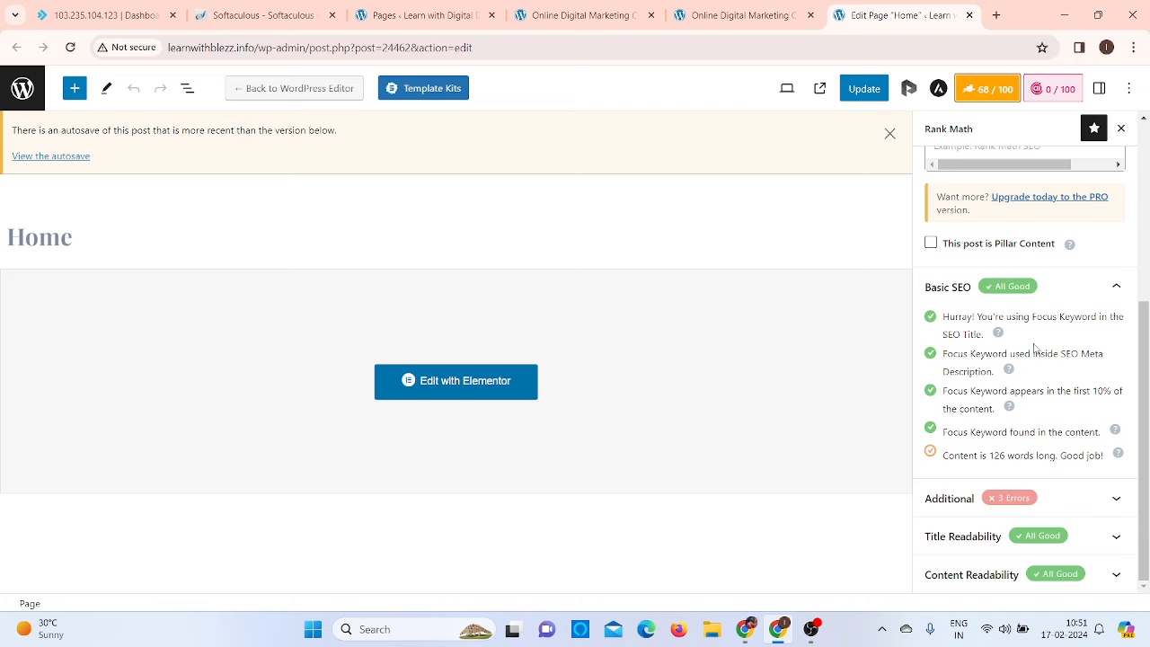
scroll(1089, 353, "up", 3)
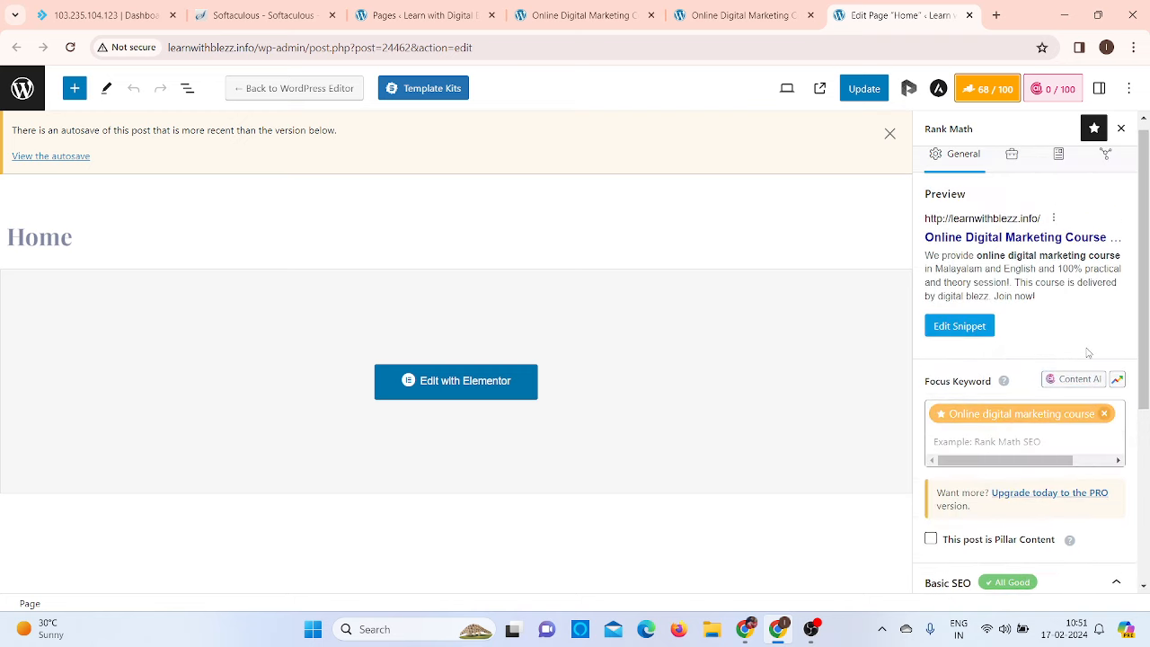
scroll(1088, 353, "up", 1)
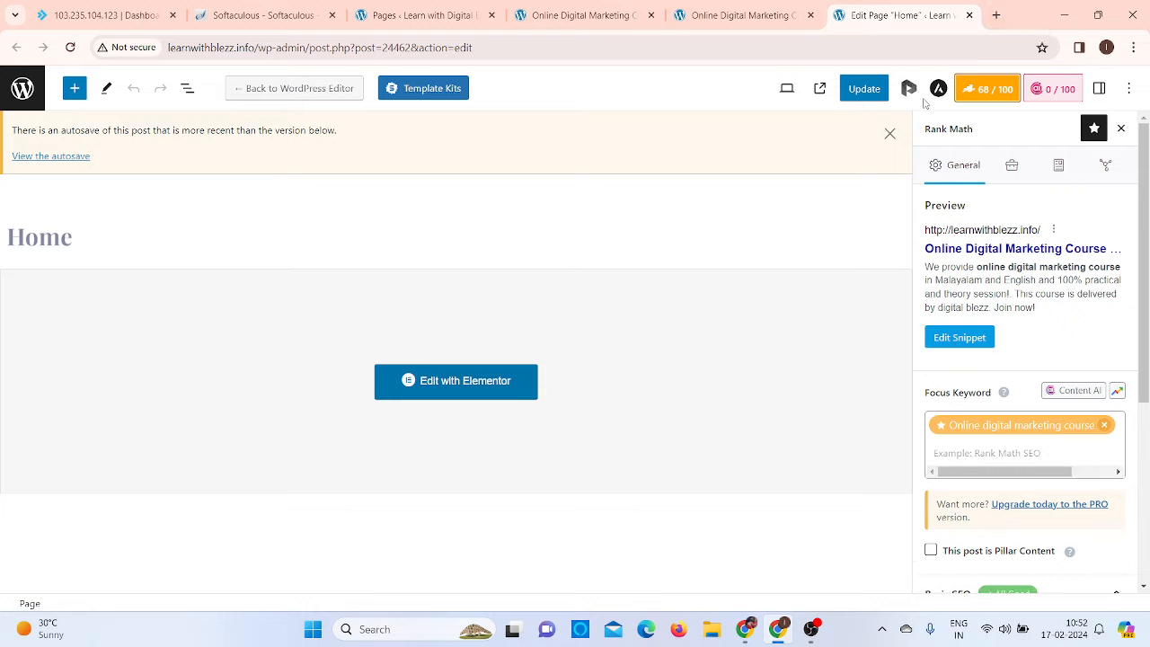
Search Google in a new tab for "Digital marketing couurse in Kerala".
left_click(997, 15)
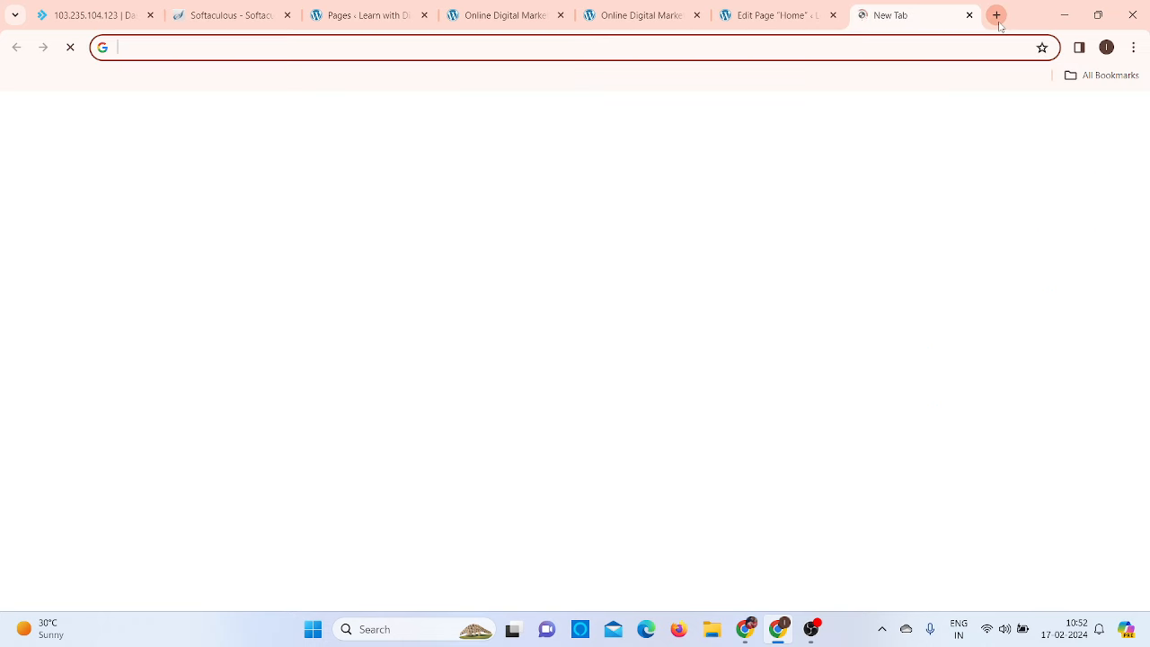
type("D")
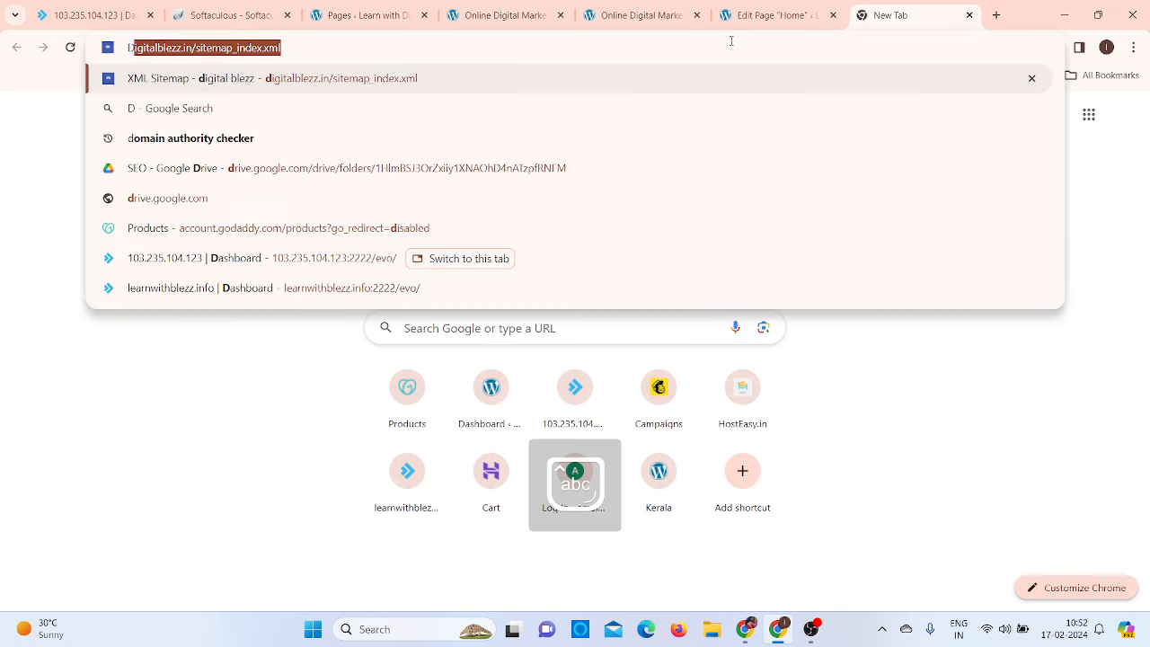
type("igital mar")
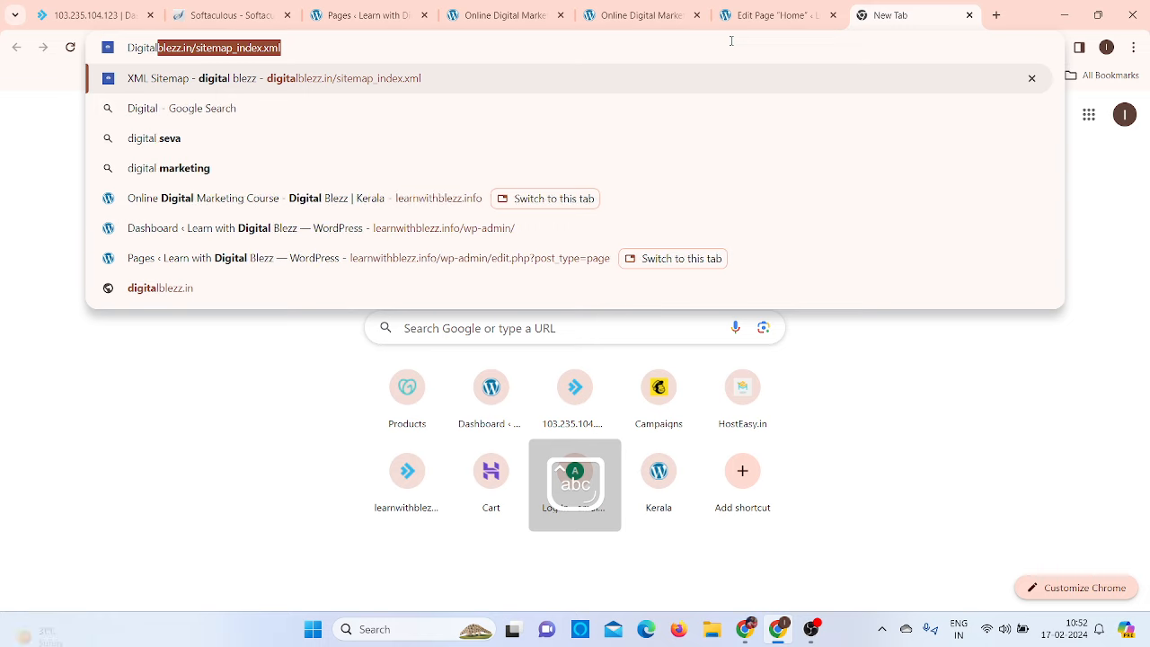
type("ket")
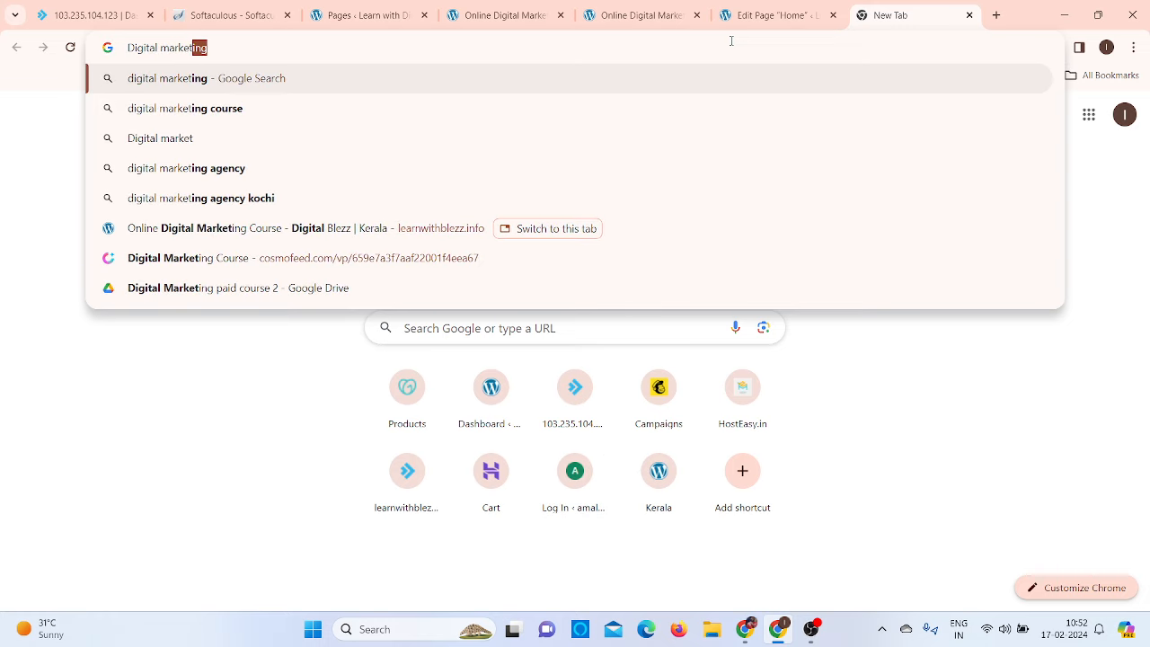
type("ing cou")
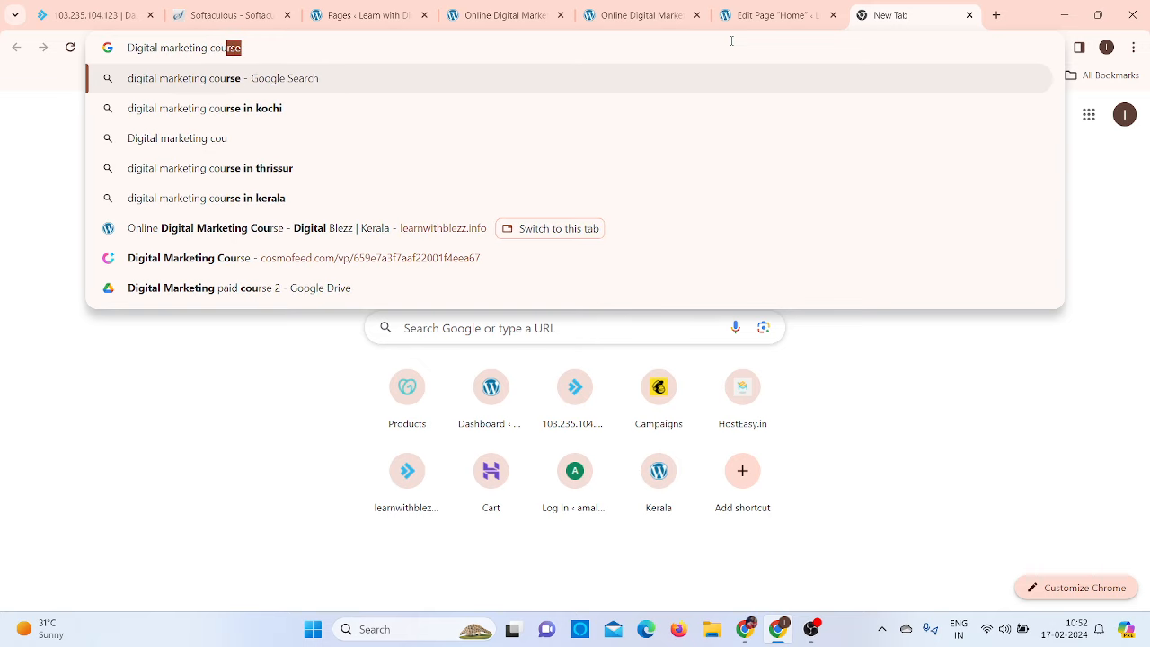
type("urse")
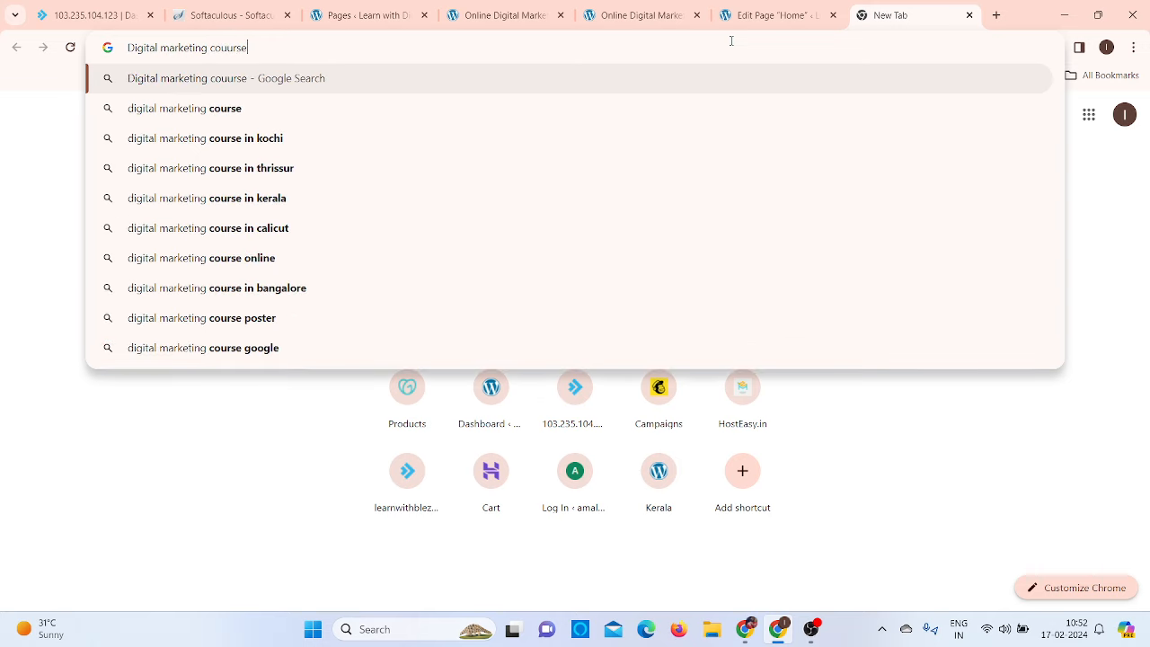
type(" in Kerala")
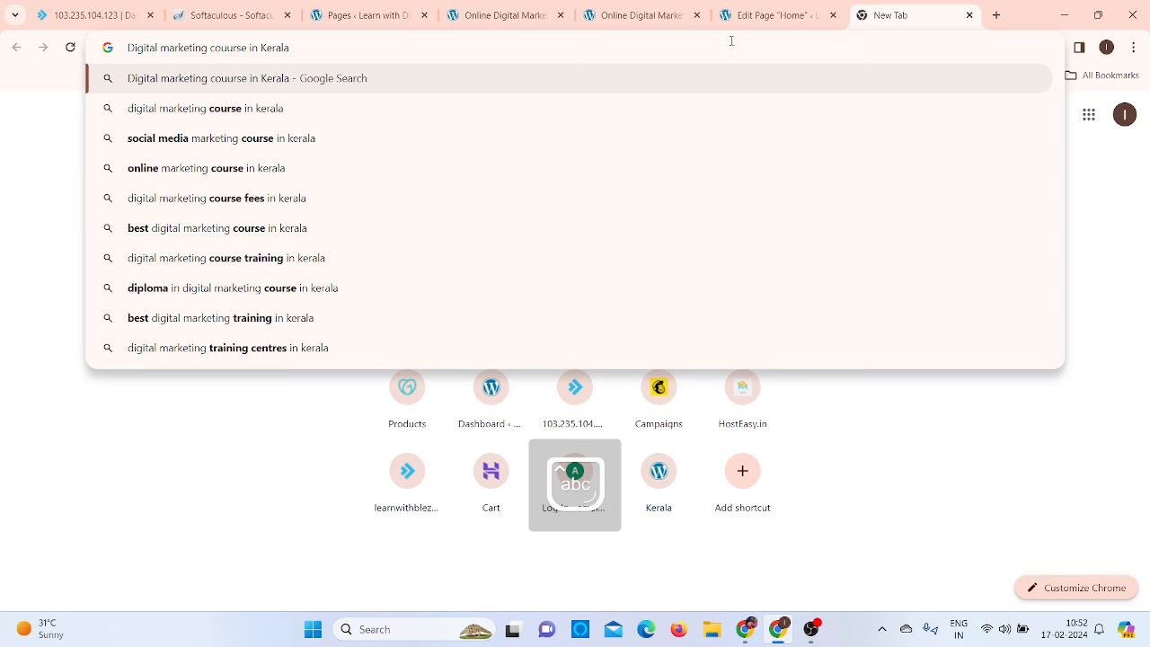
key("Return")
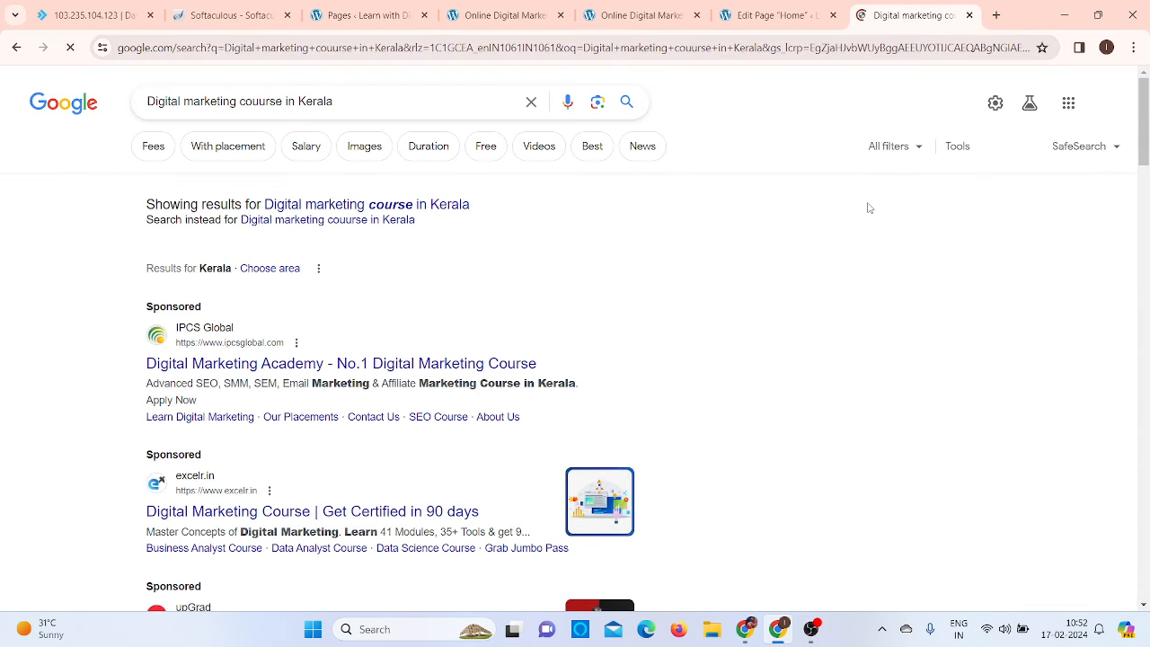
Examine the sponsored listings and the first unsponsored listing in the Google results, including their titles and descriptions.
scroll(709, 332, "down", 3)
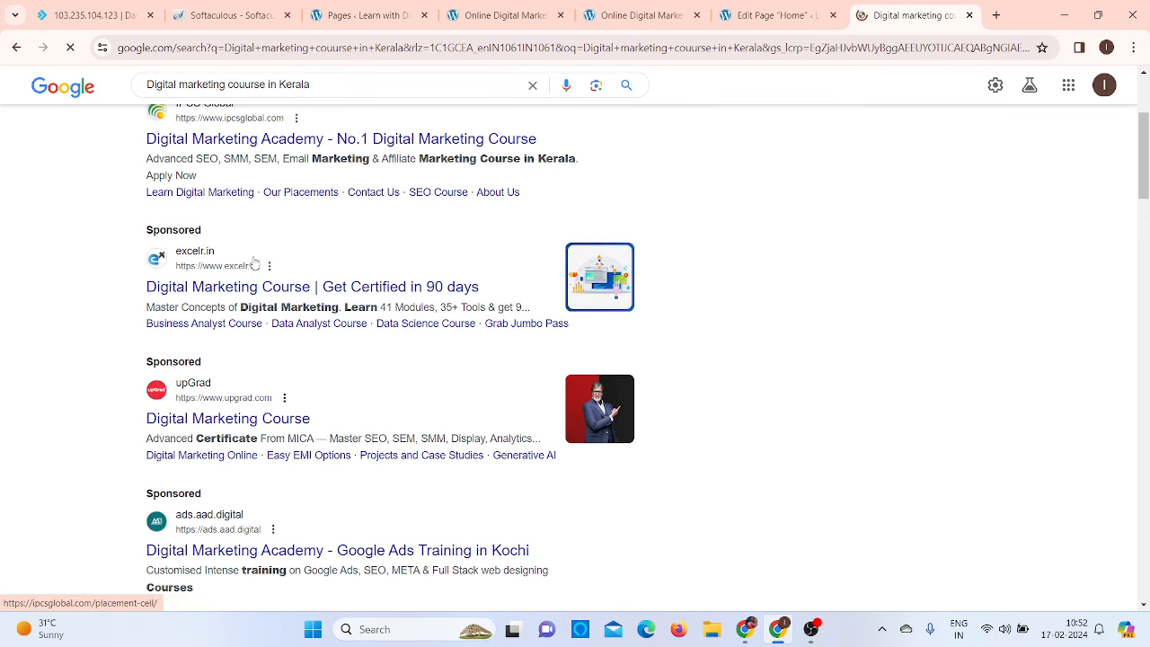
scroll(255, 305, "up", 1)
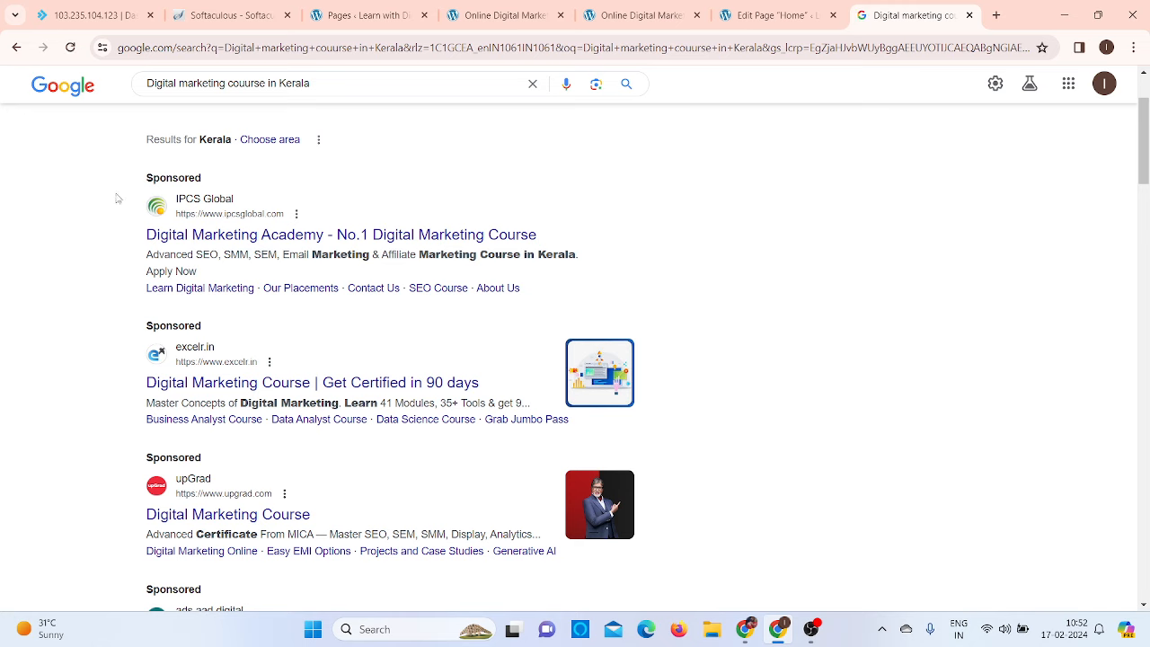
scroll(131, 347, "down", 3)
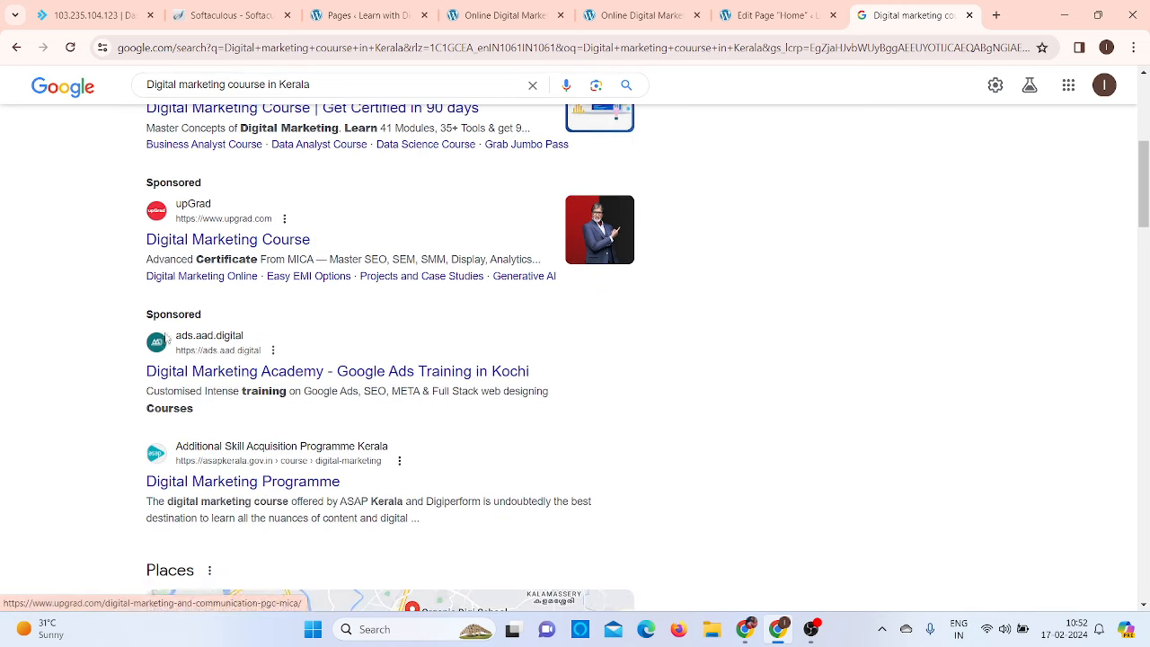
scroll(215, 377, "down", 1)
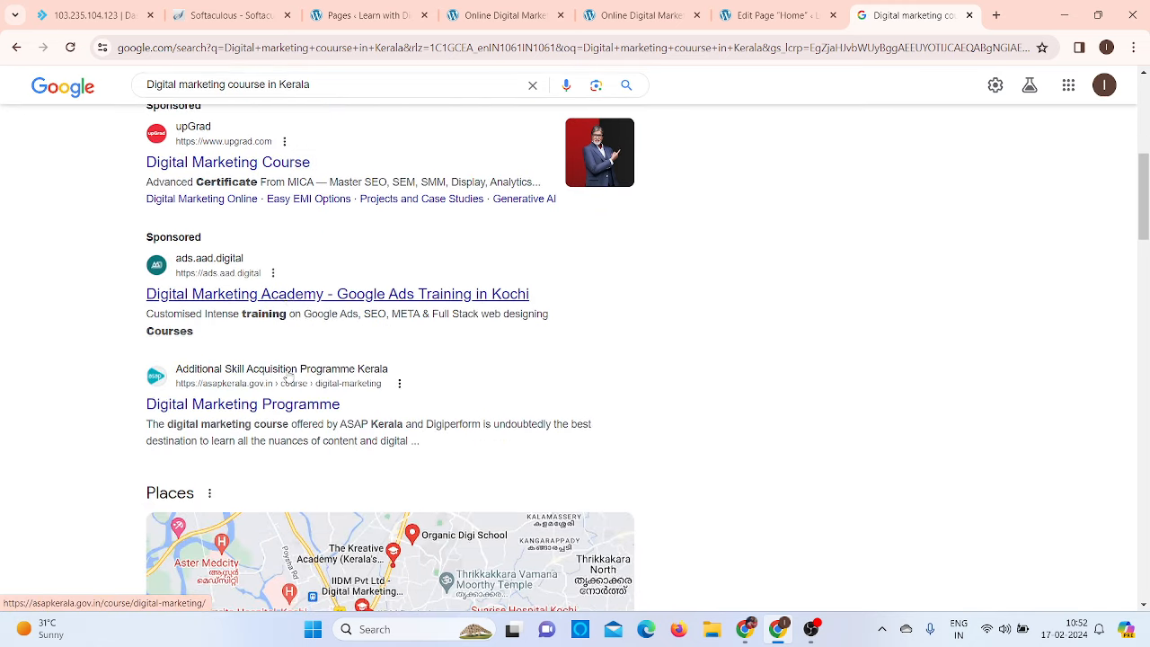
scroll(288, 329, "up", 5)
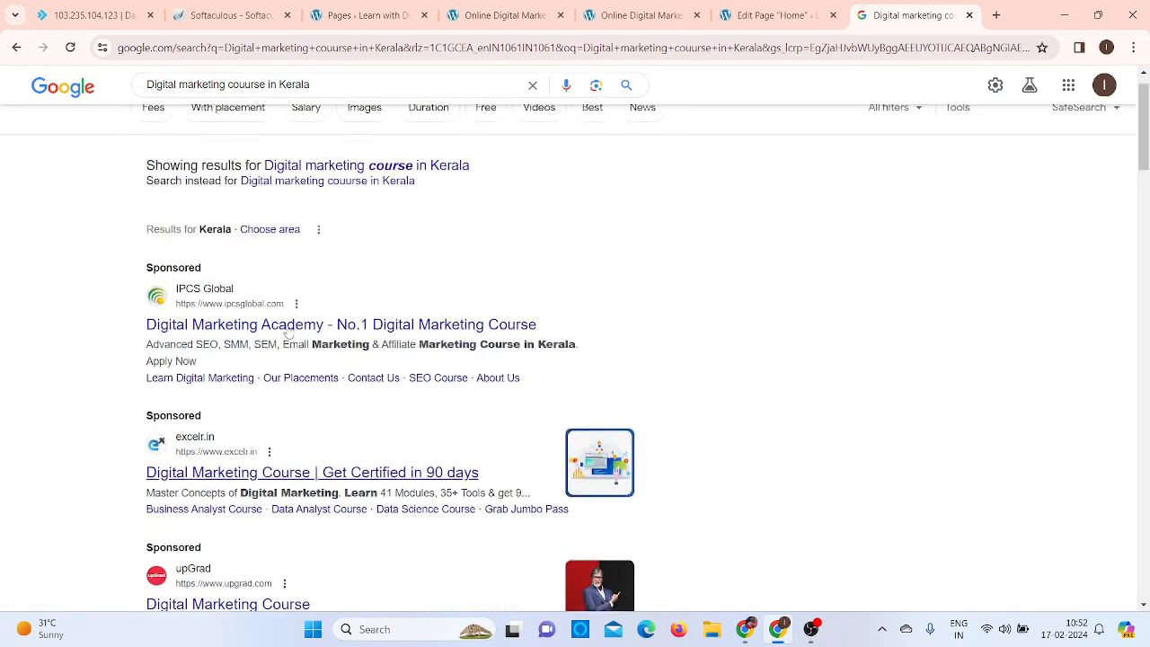
scroll(288, 332, "down", 2)
scroll(223, 274, "down", 2)
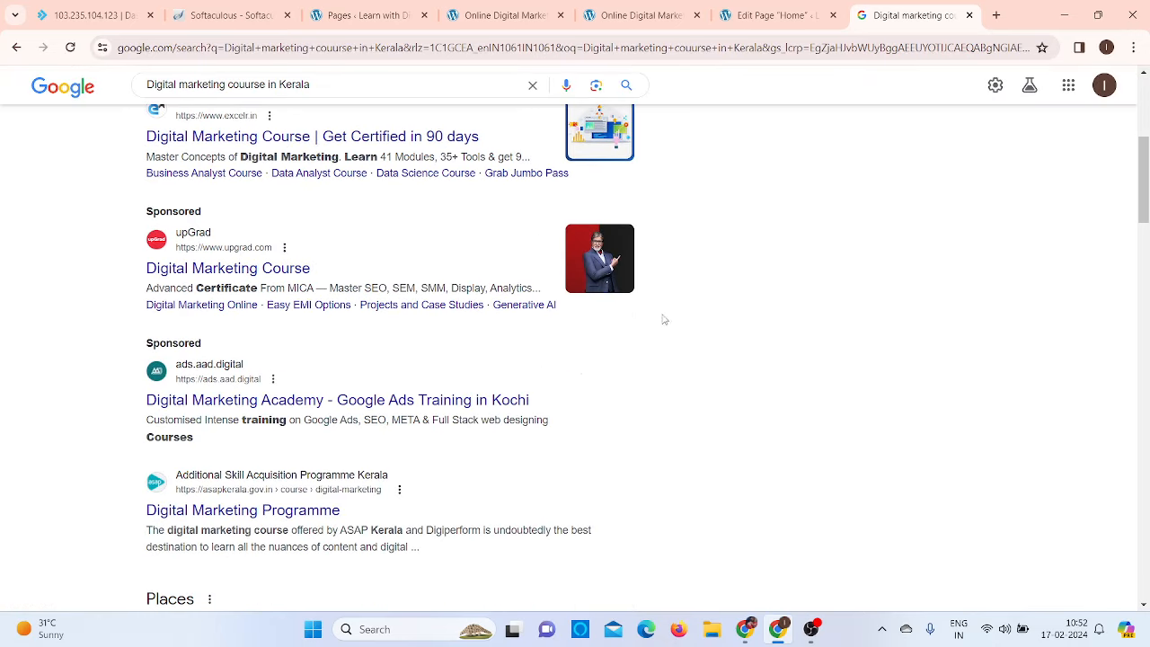
Examine the Places section of the results, including its map and the local training centre listings.
scroll(582, 379, "down", 5)
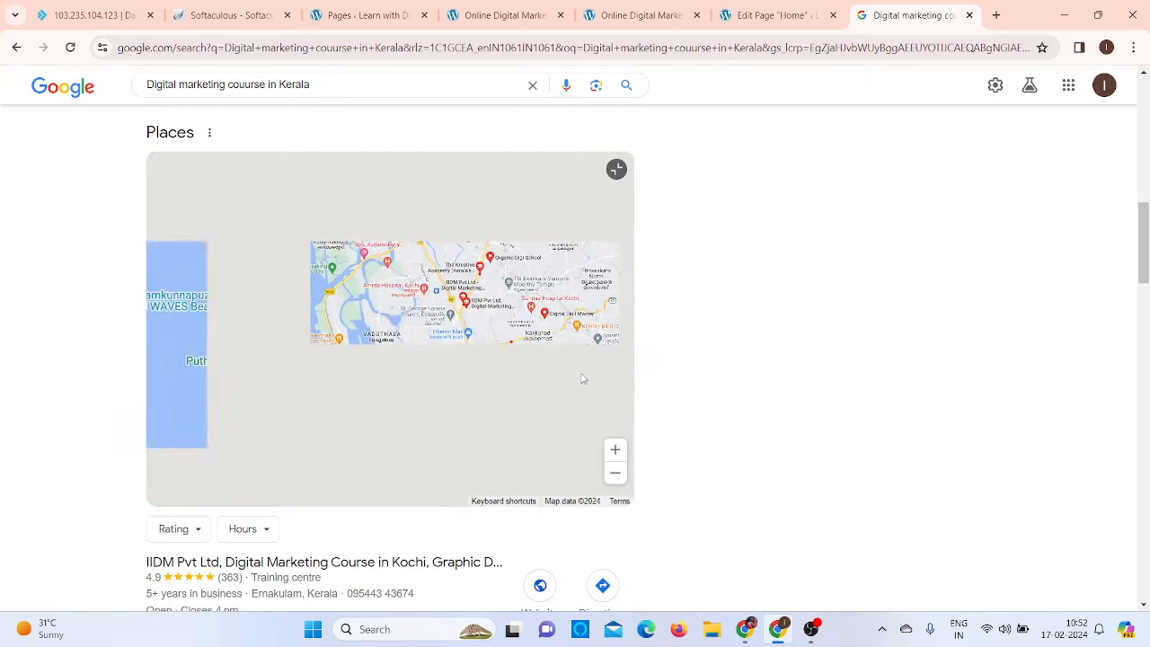
scroll(832, 337, "up", 2)
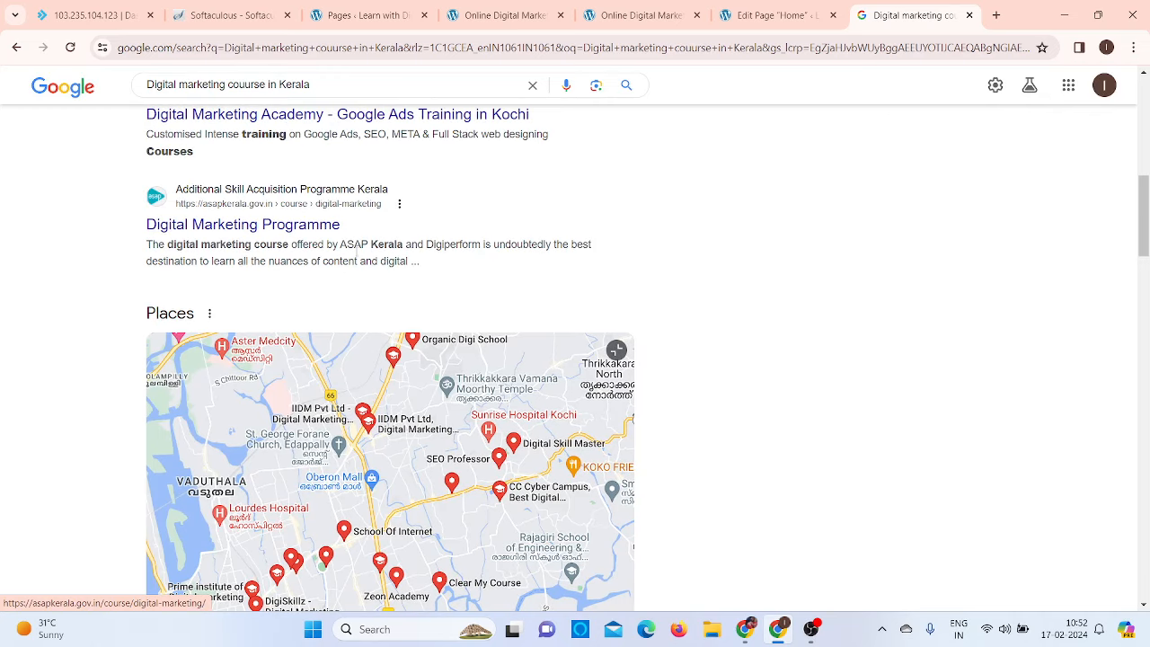
scroll(791, 292, "down", 9)
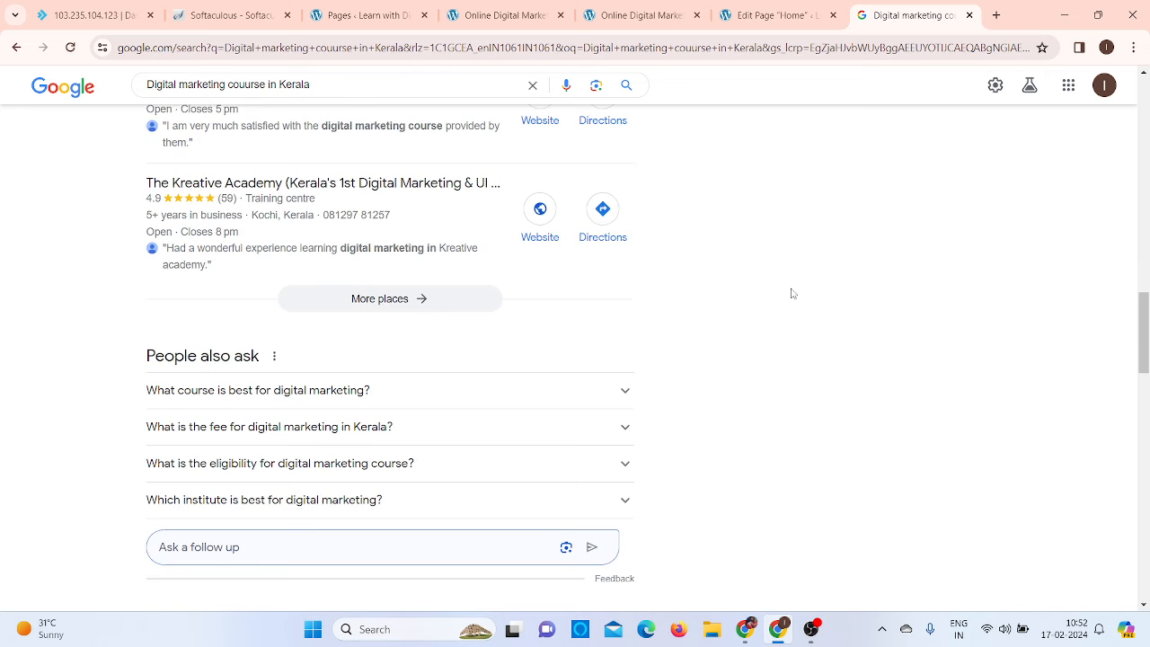
scroll(791, 292, "up", 2)
right_click(791, 293)
scroll(413, 334, "up", 3)
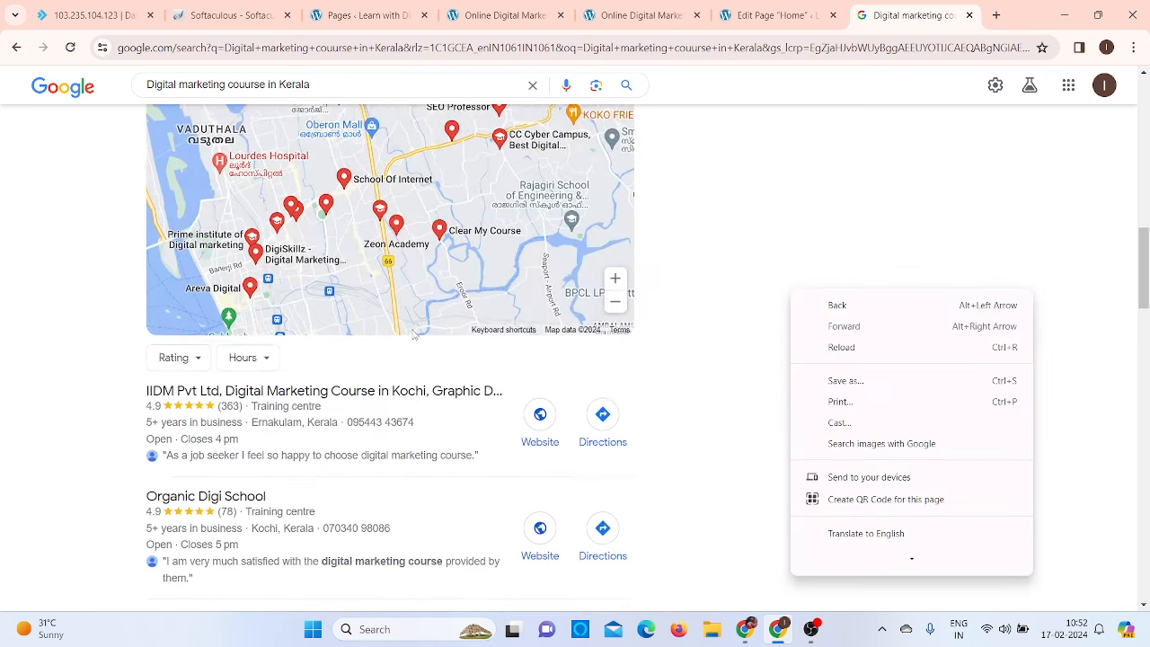
scroll(726, 266, "up", 2)
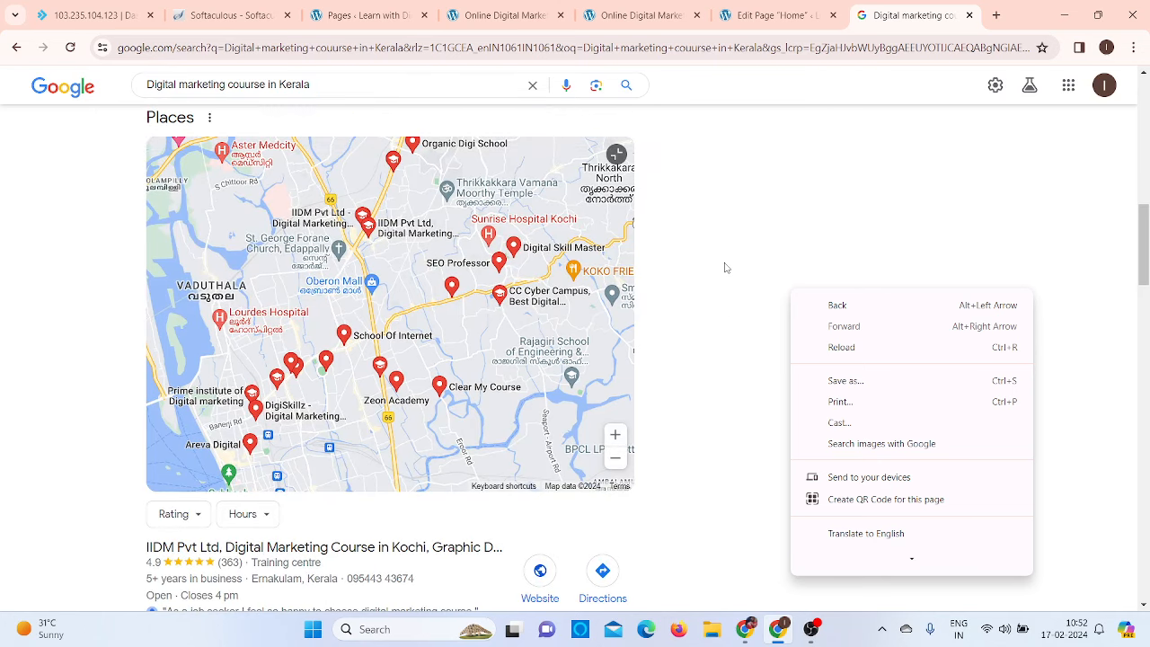
scroll(726, 267, "up", 1)
scroll(727, 267, "down", 4)
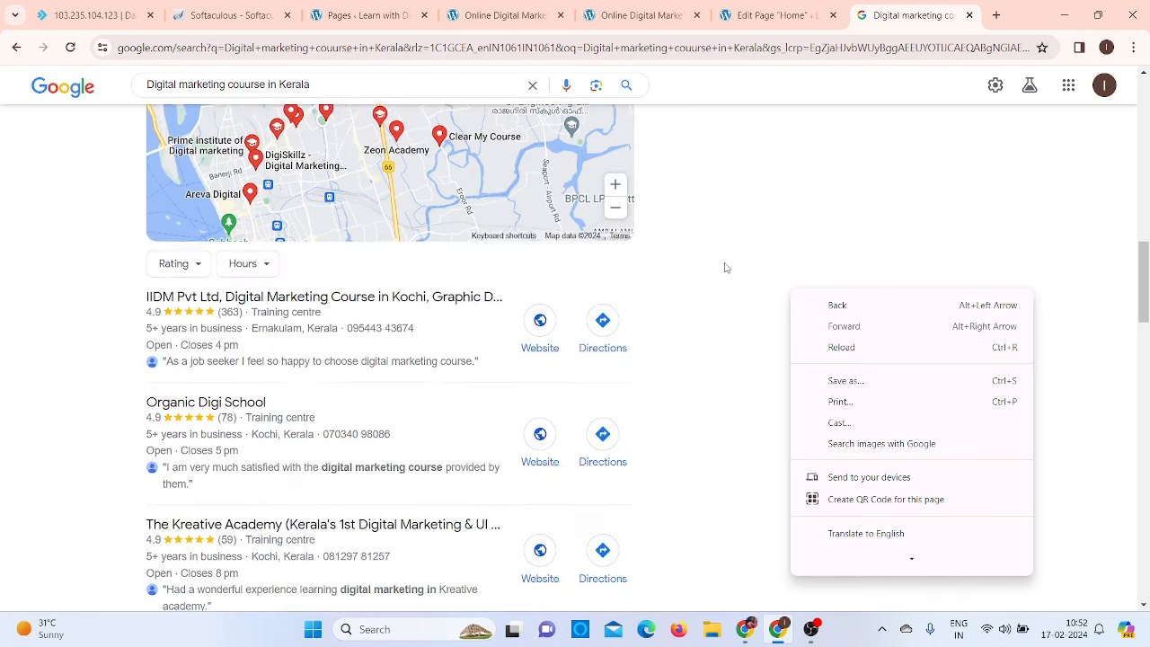
left_click(726, 268)
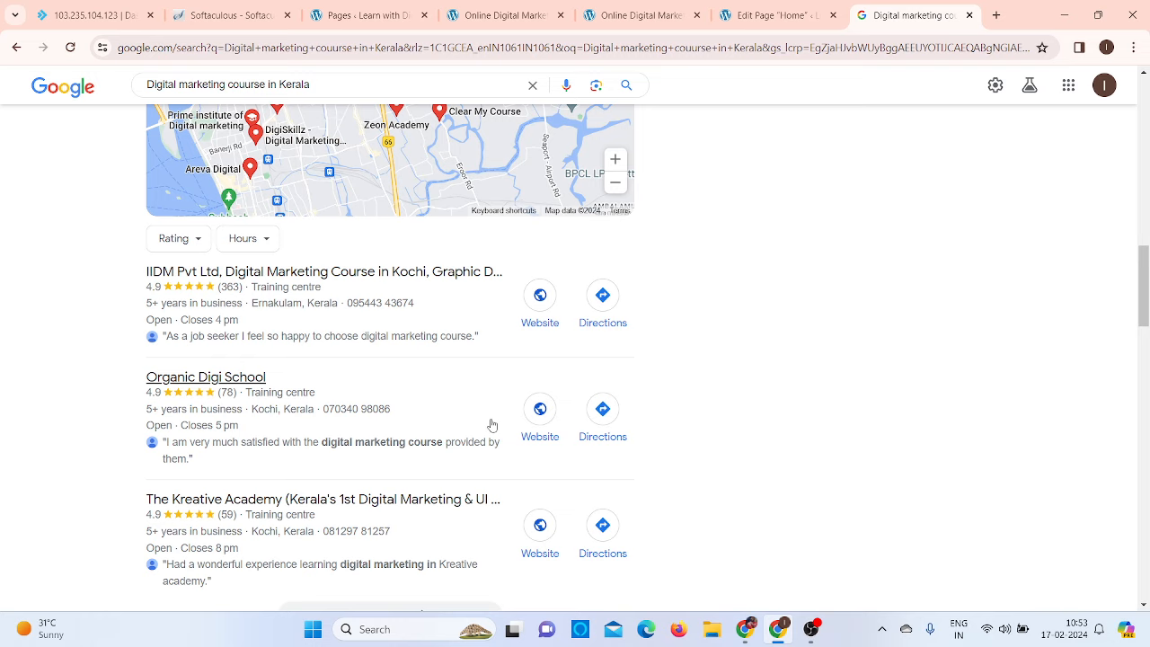
Review the titles and descriptions of the organic results below the People also ask section.
scroll(710, 423, "down", 7)
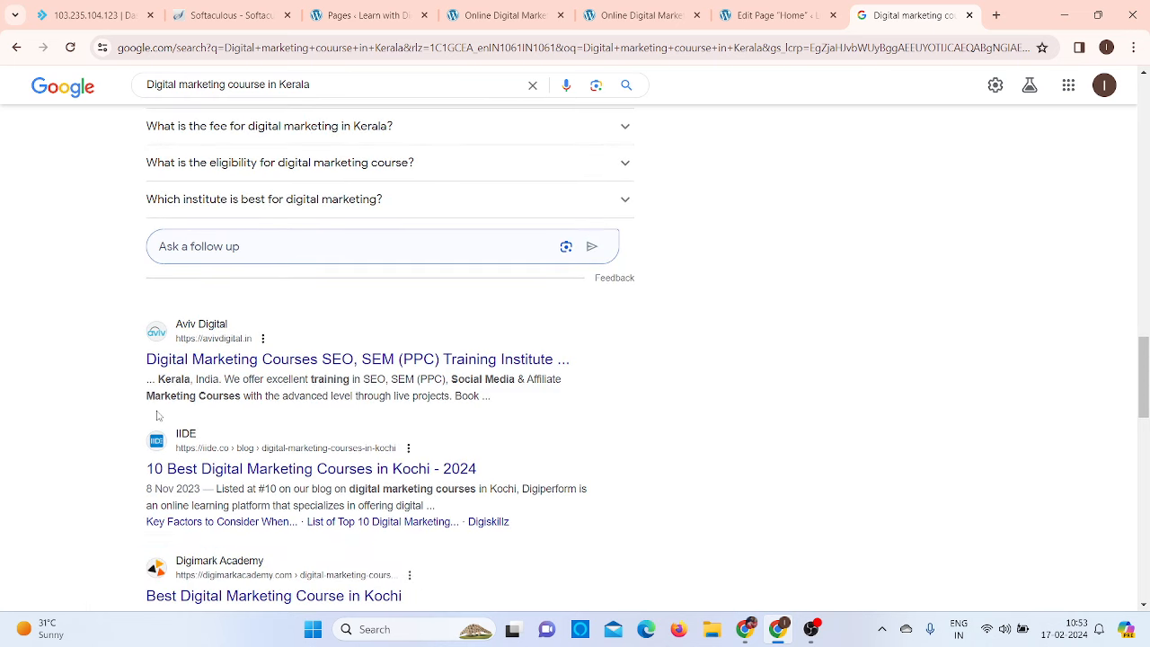
scroll(158, 415, "down", 1)
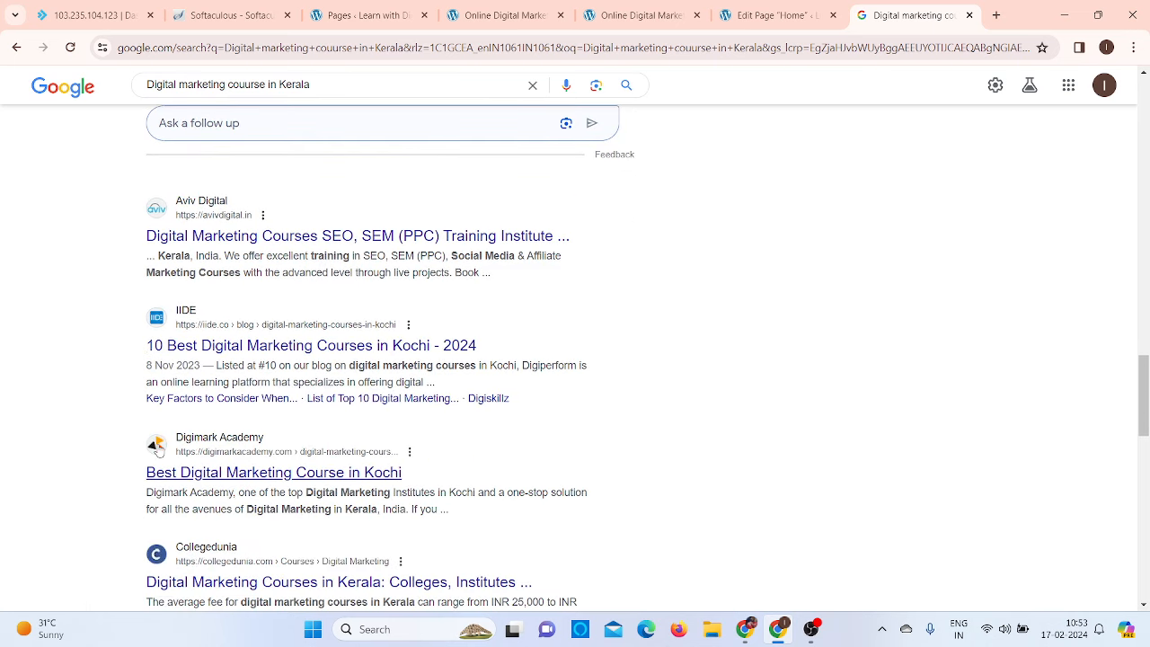
scroll(157, 445, "down", 2)
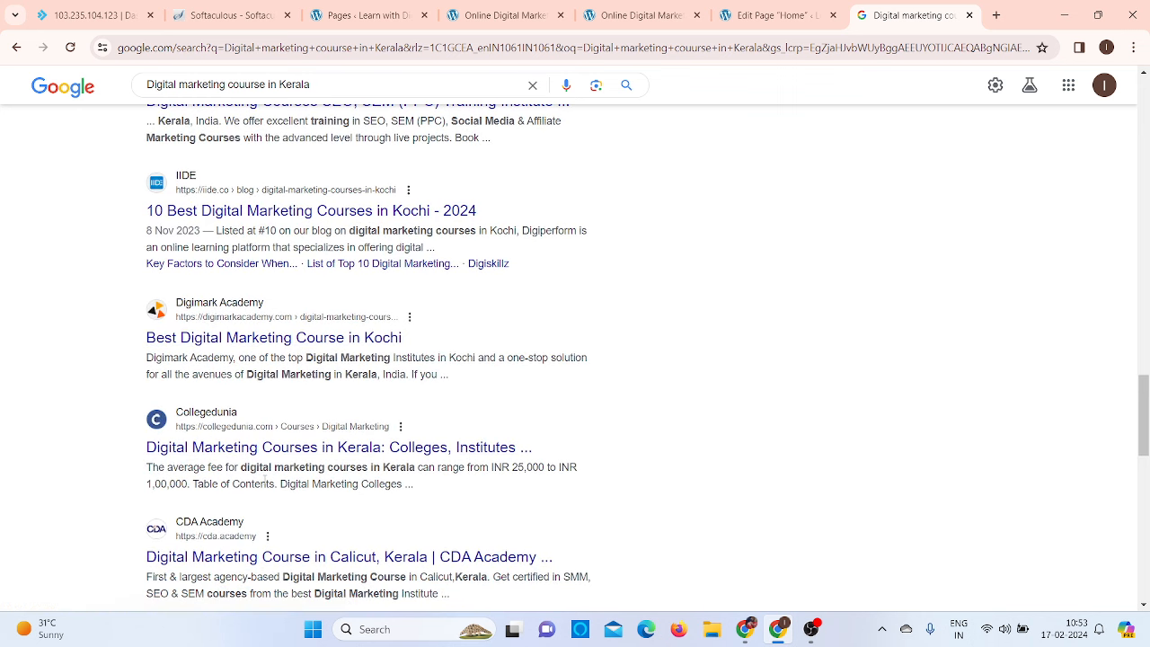
scroll(298, 162, "down", 2)
scroll(297, 162, "down", 2)
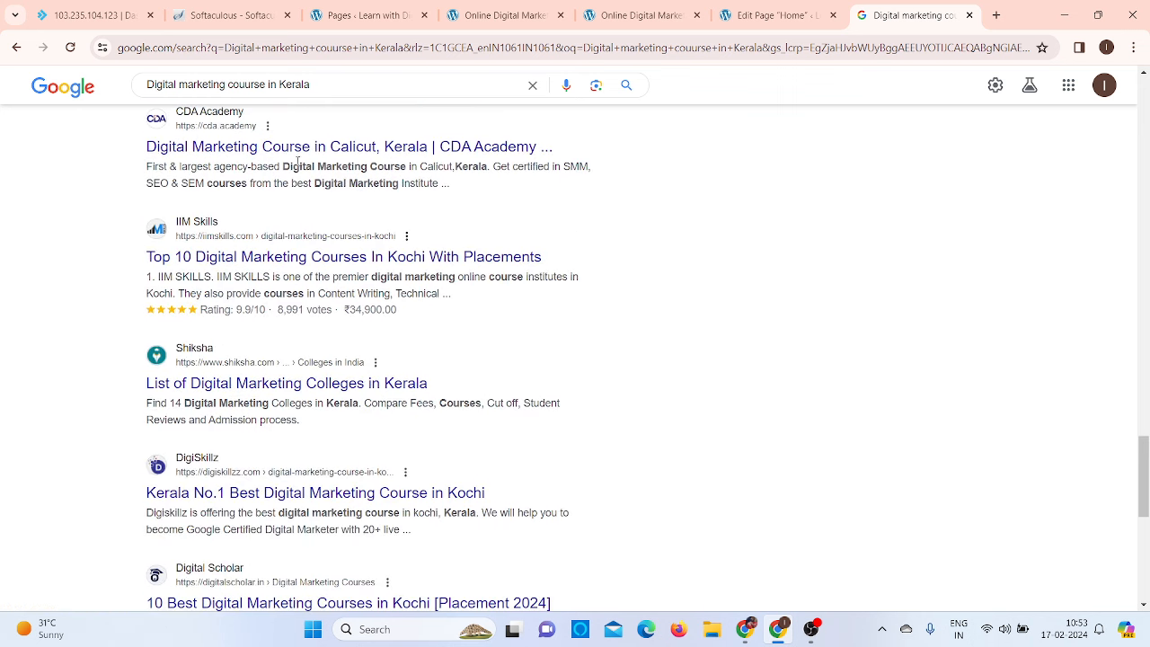
Rerun the search with the spelling corrected to "Digital marketing course in Kerala" and review the organic listings down to the Digital Scholar result.
left_click(245, 86)
key("Return")
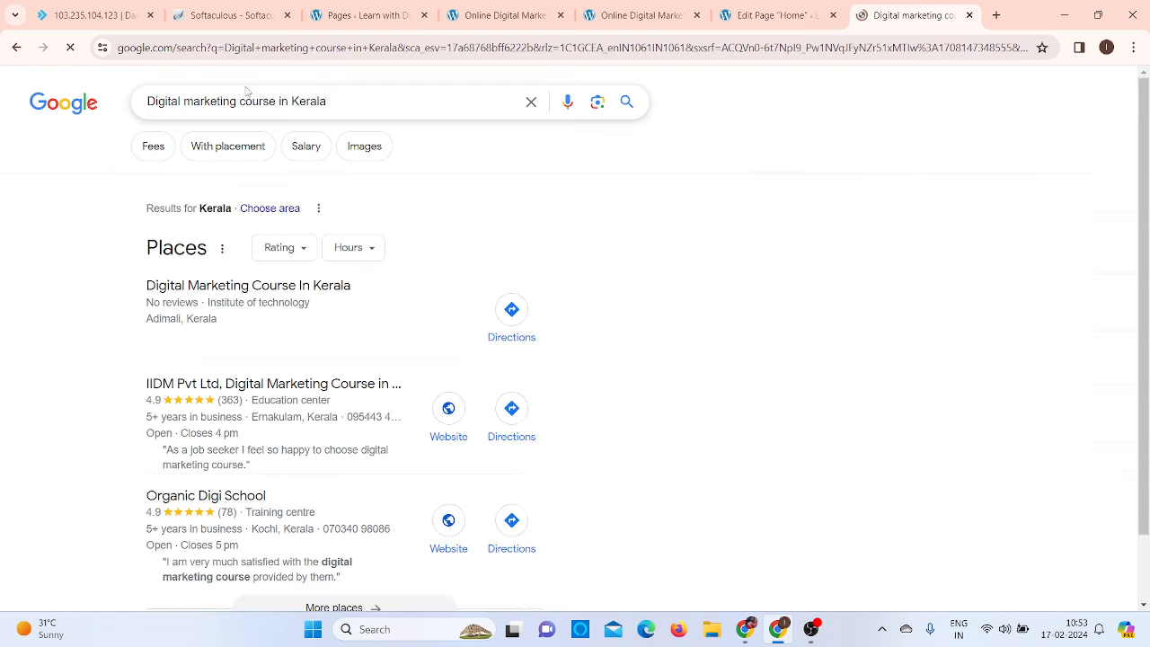
scroll(566, 345, "down", 8)
scroll(566, 345, "down", 2)
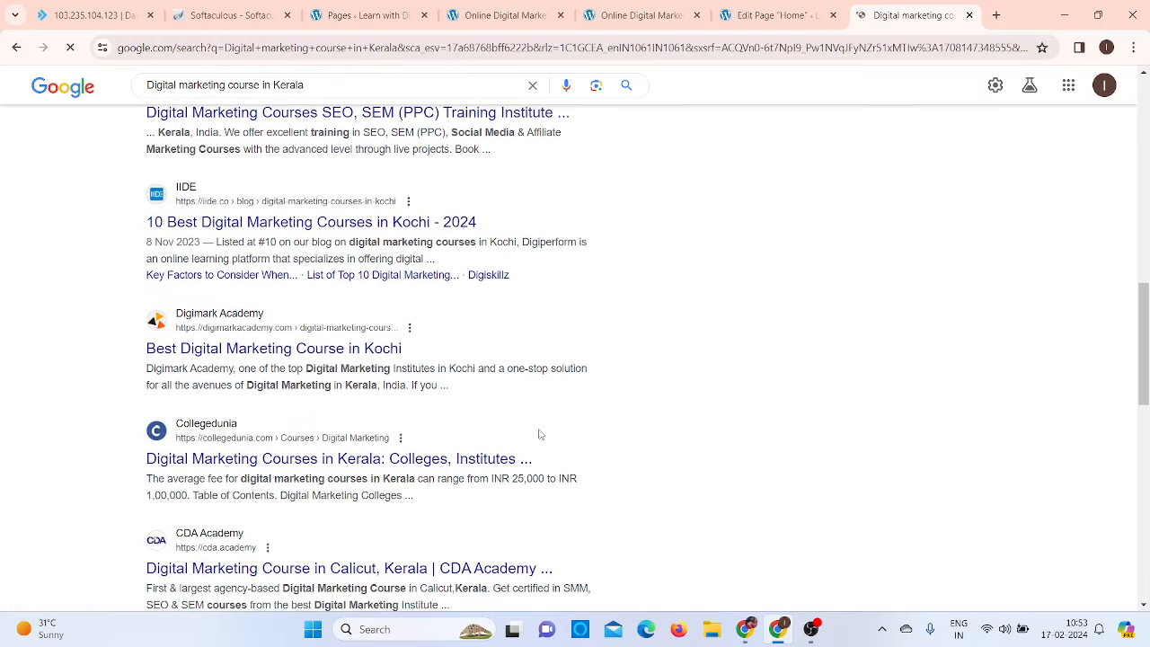
scroll(422, 434, "down", 1)
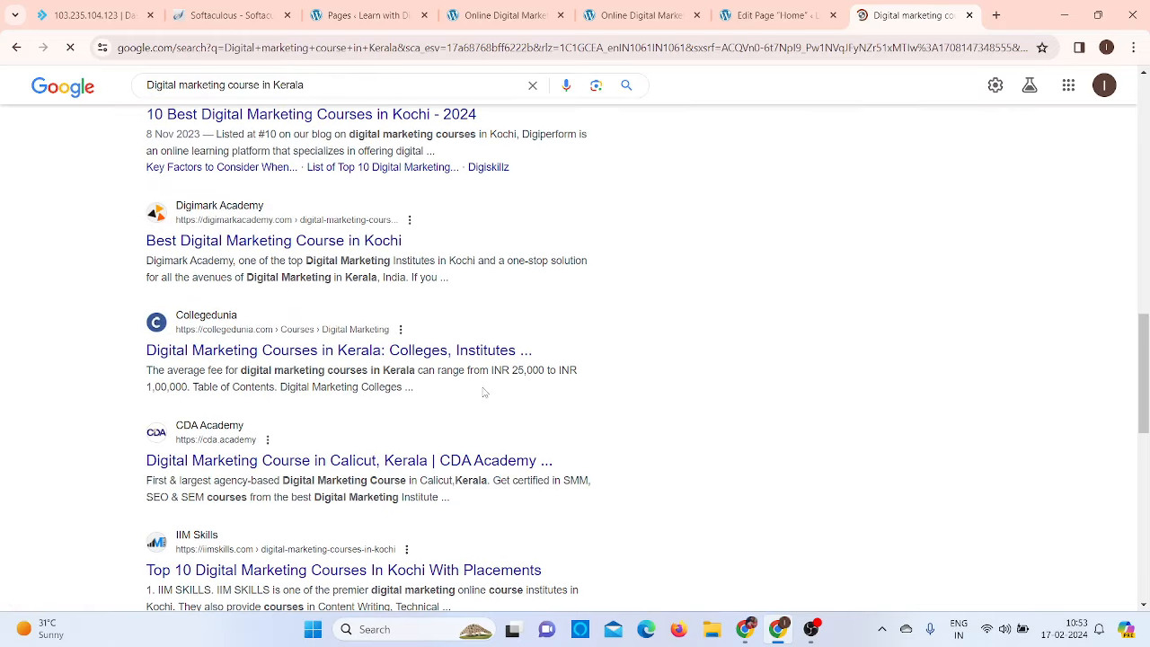
scroll(483, 391, "down", 5)
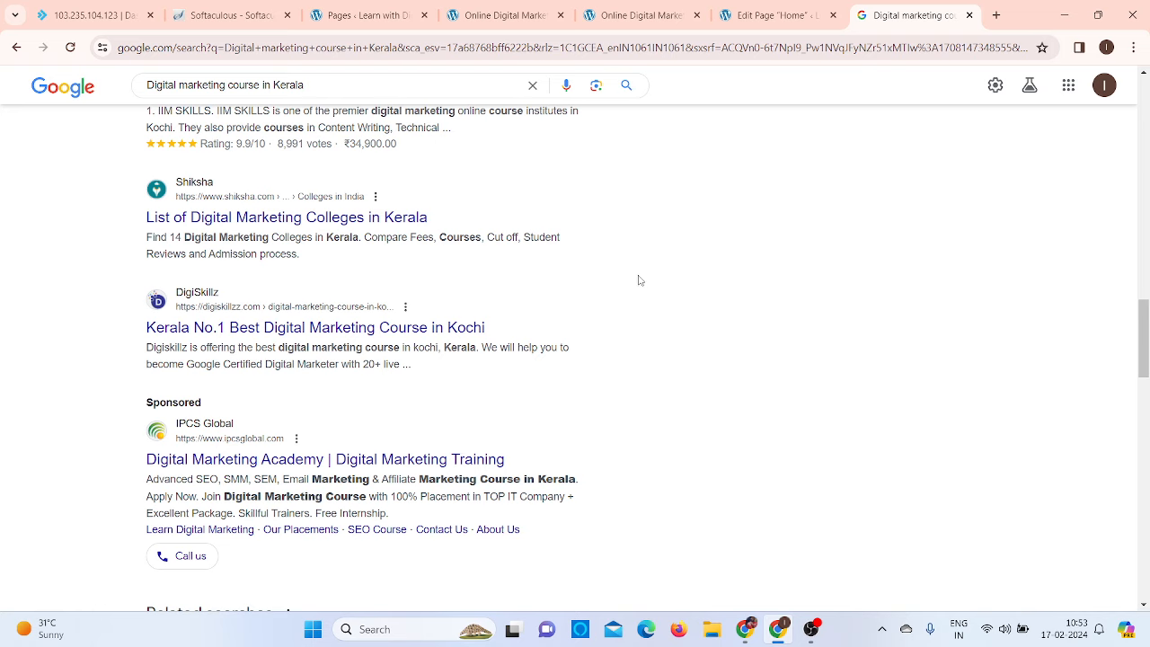
scroll(639, 280, "down", 6)
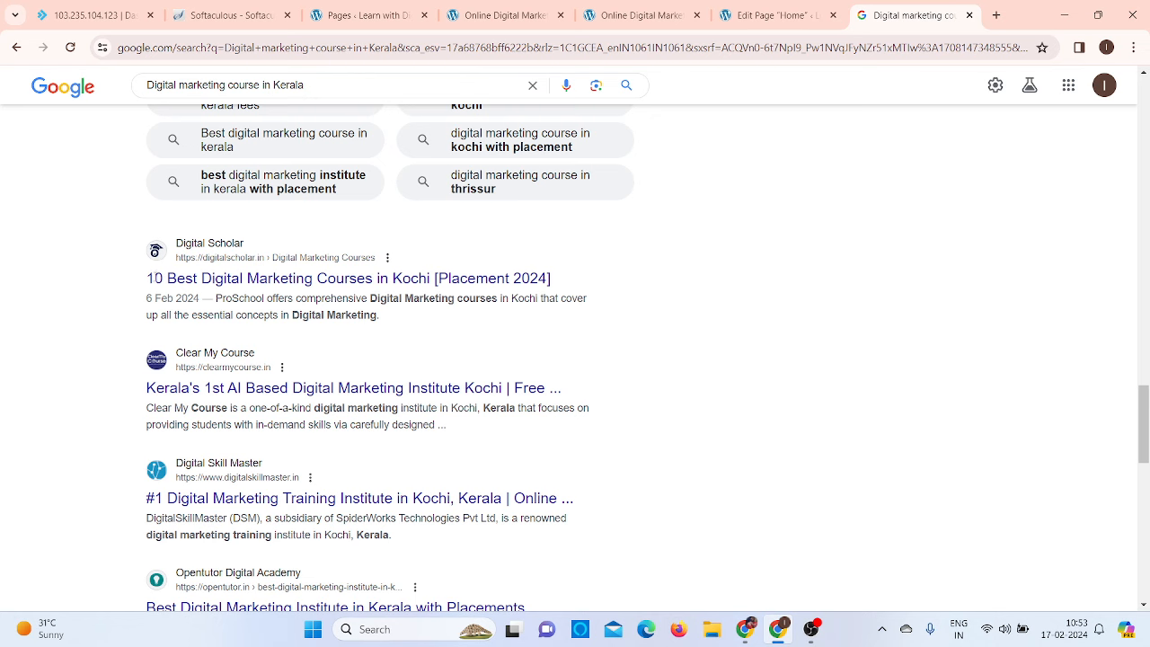
left_click_drag(139, 280, 365, 299)
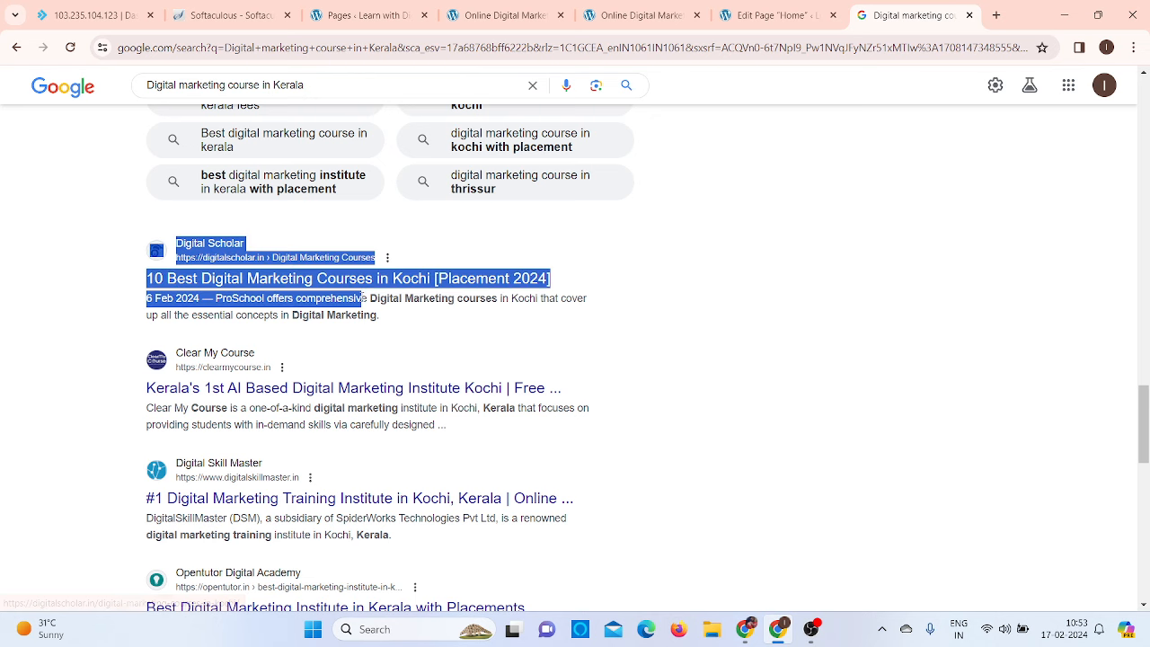
left_click(138, 279)
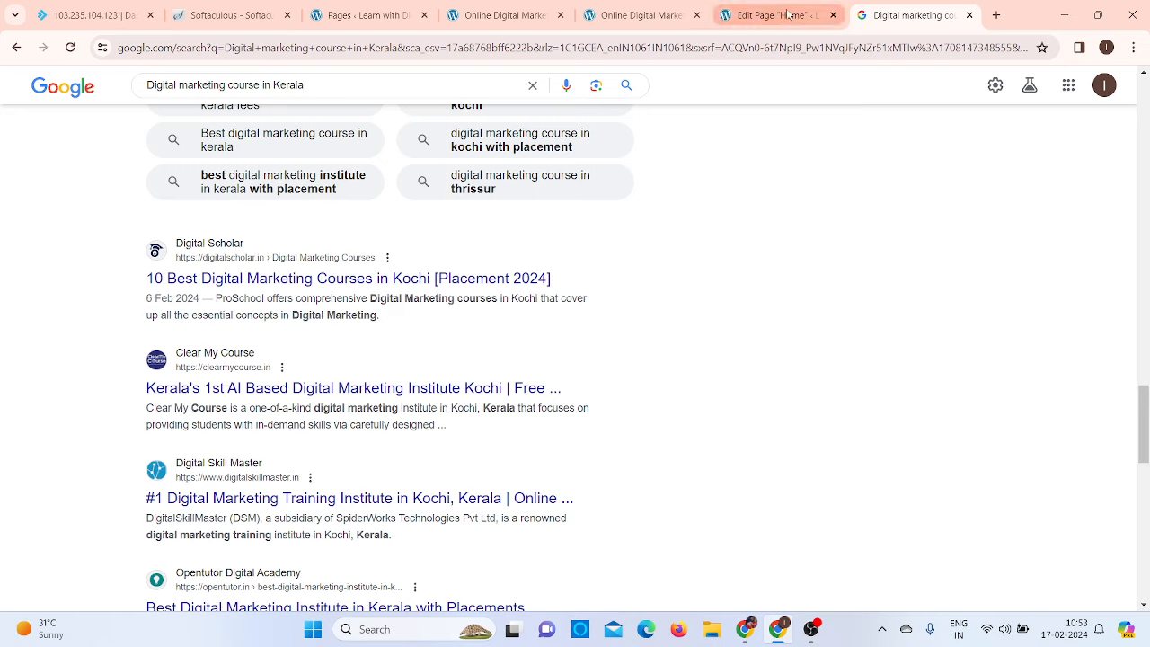
Return to the Home page editor and review the Rank Math Basic SEO checks, snippet preview and overall score.
left_click(753, 14)
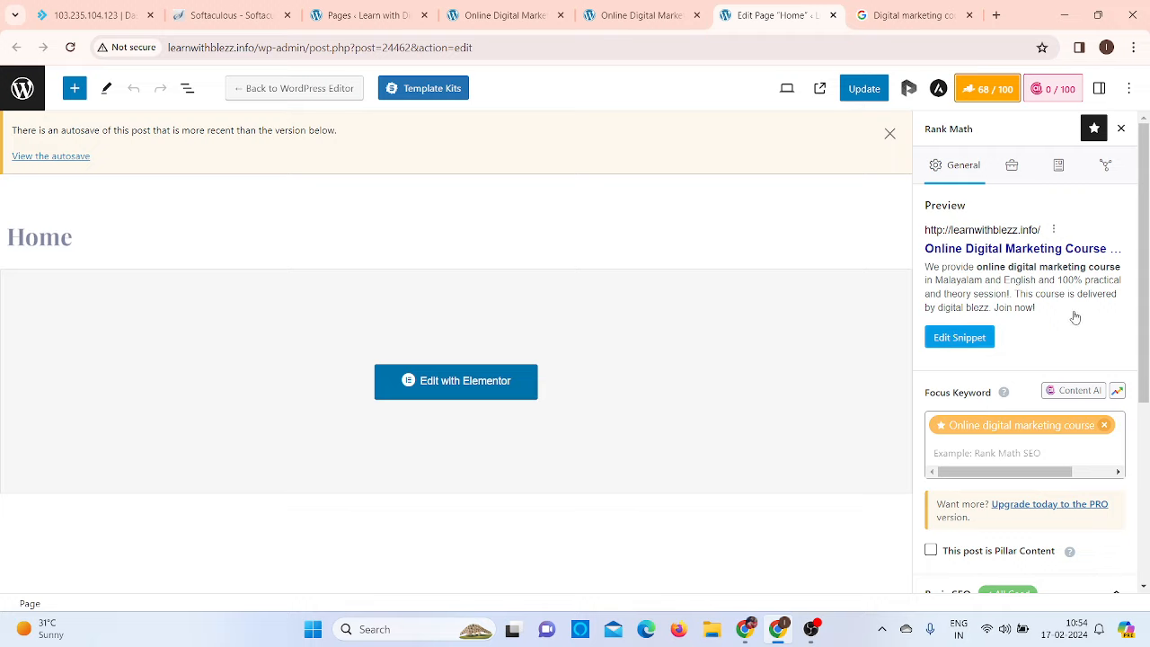
scroll(1076, 317, "down", 3)
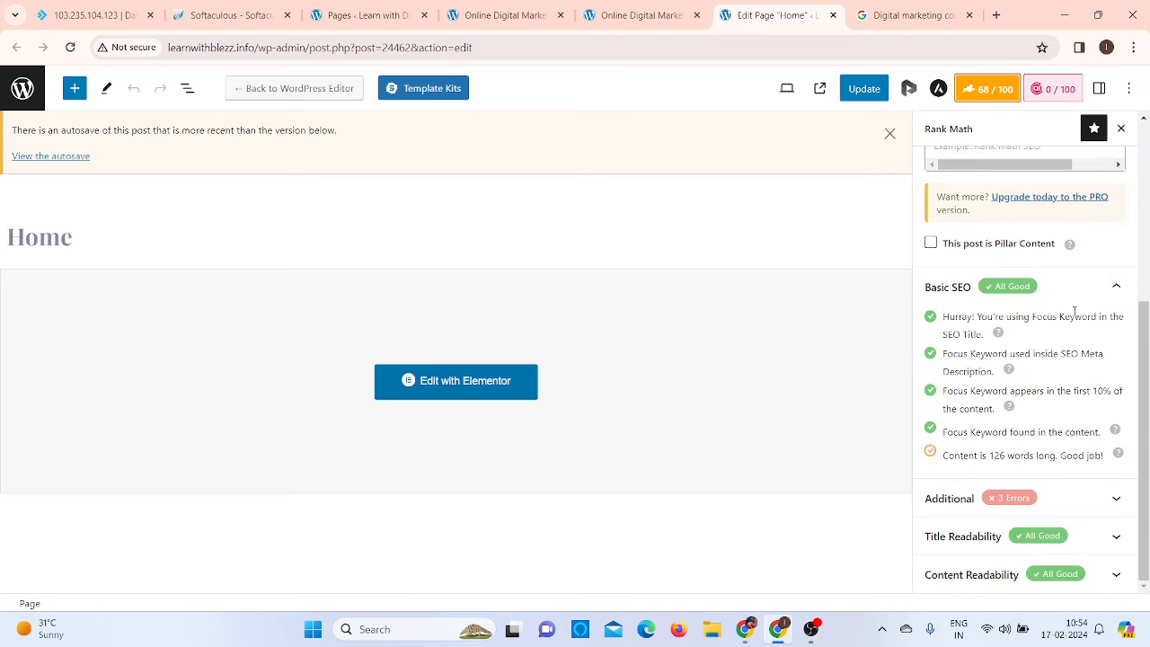
scroll(1014, 405, "up", 4)
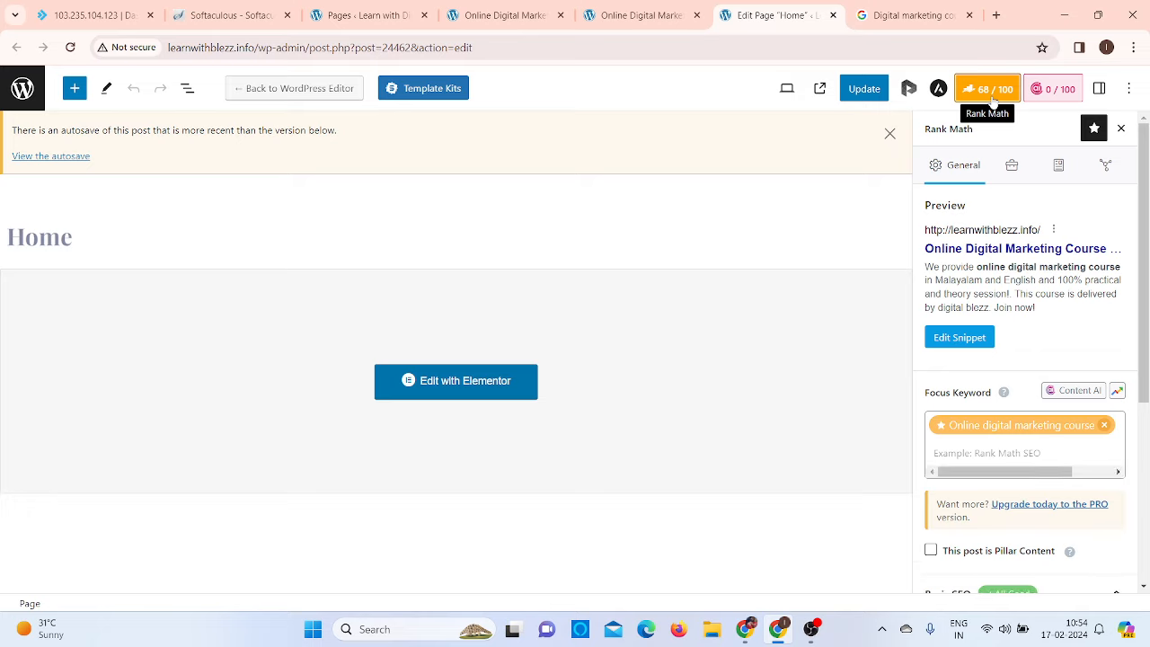
Review the focus keyword, Basic SEO checks and the Additional and readability section ratings in the Home page's general Rank Math settings.
scroll(1031, 349, "down", 3)
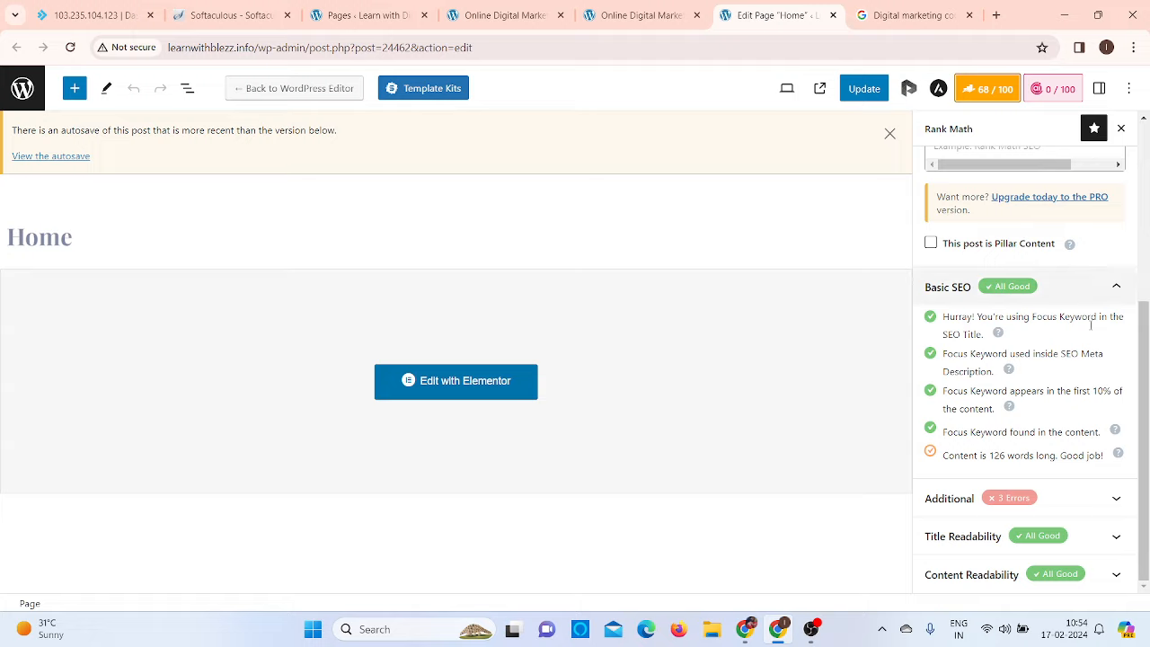
scroll(1043, 199, "up", 2)
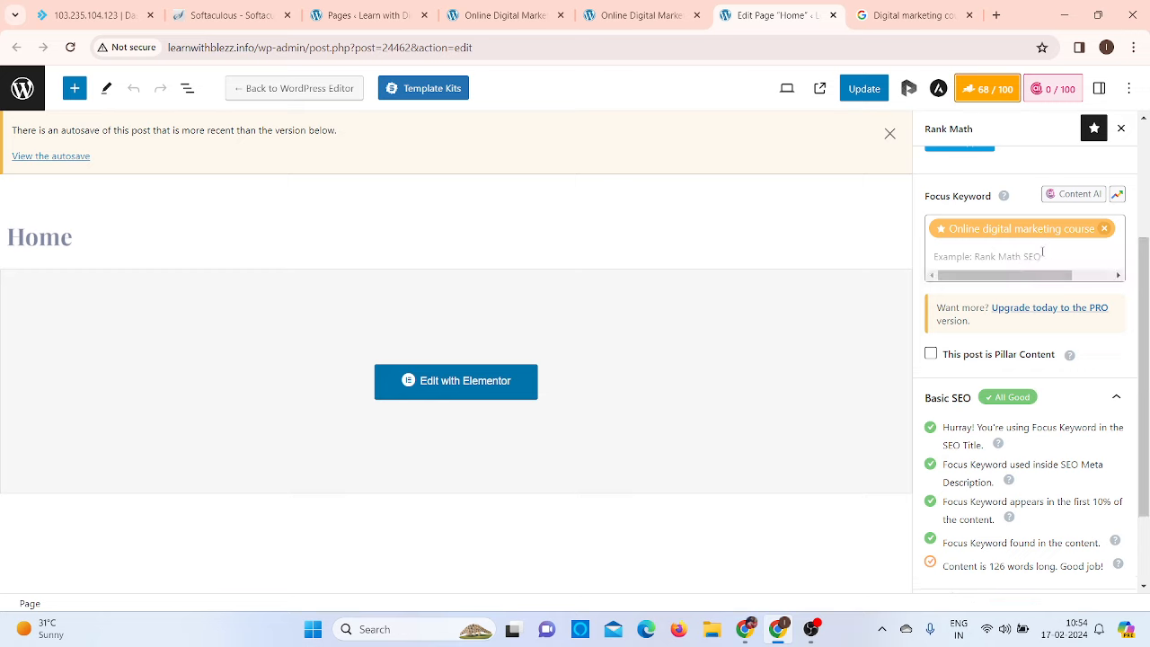
scroll(1145, 323, "down", 1)
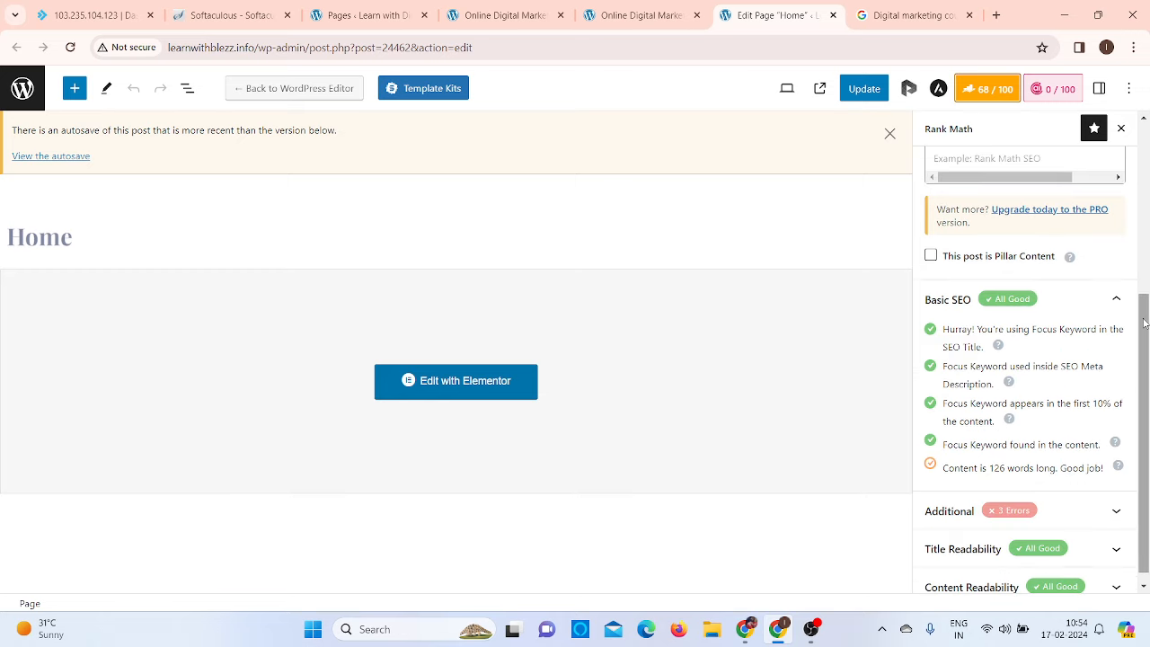
scroll(1097, 454, "down", 1)
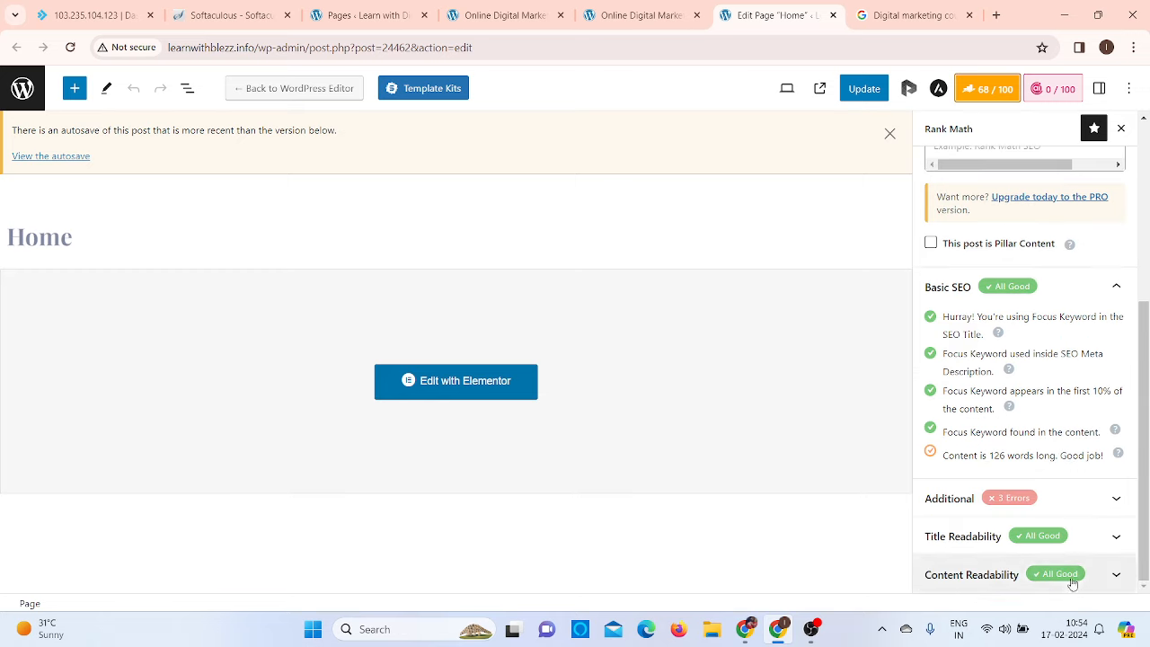
scroll(1073, 583, "up", 3)
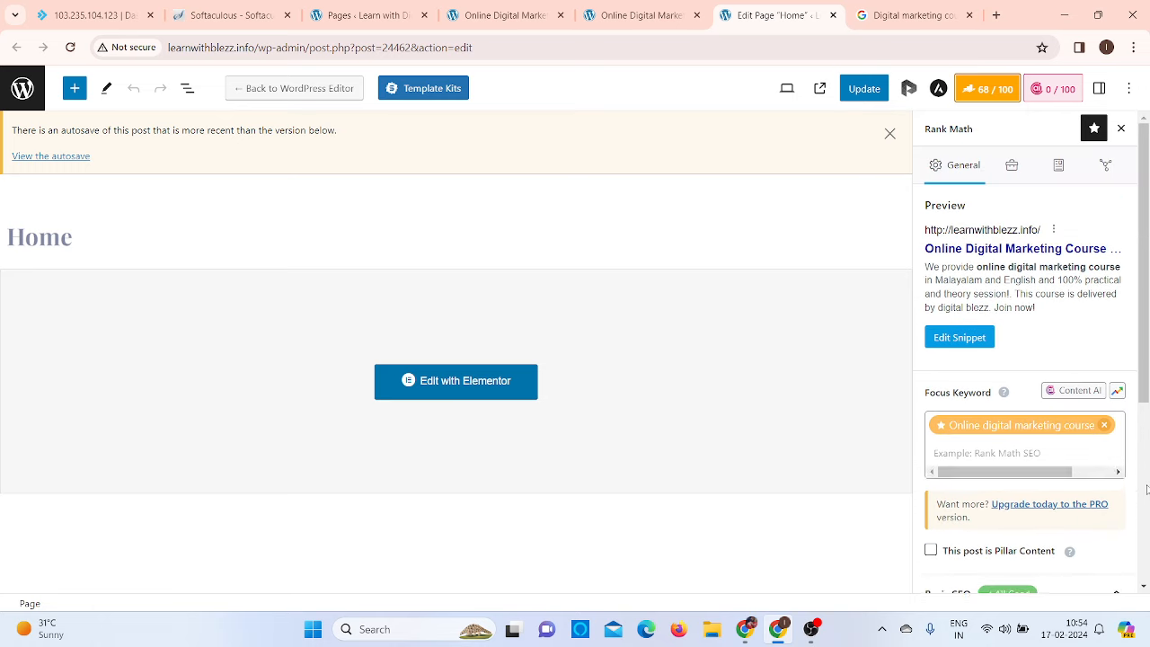
Review the page's advanced Rank Math settings for robots meta, canonical URL, breadcrumb title and redirect, and open its schema settings.
left_click(1008, 170)
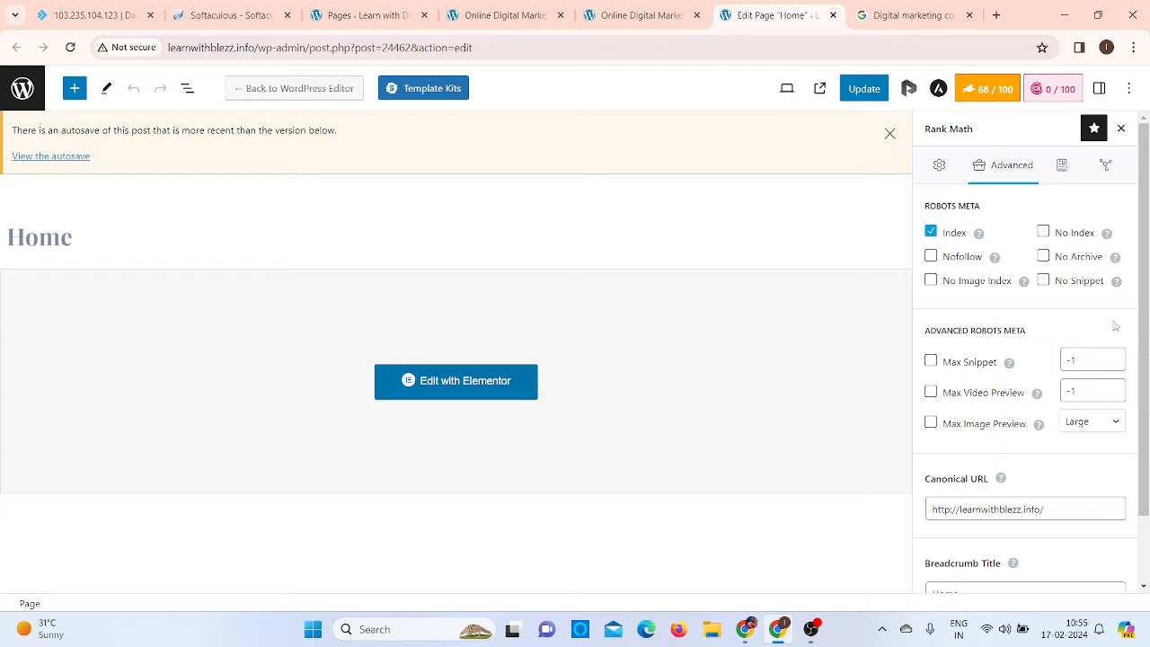
scroll(1101, 325, "down", 1)
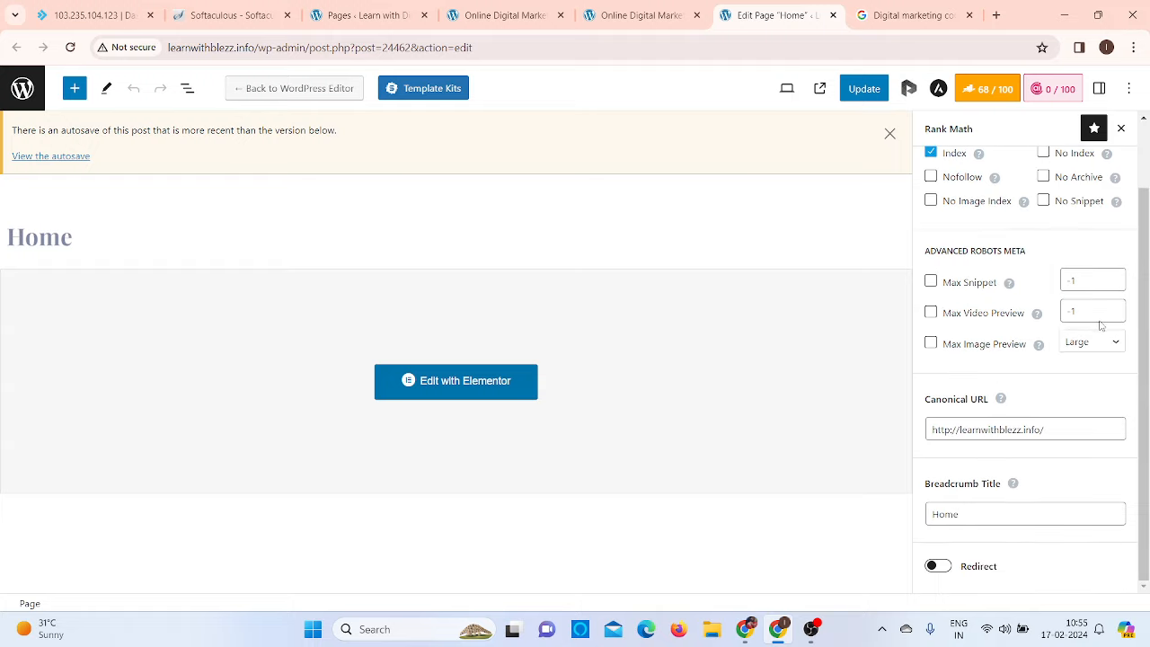
scroll(1100, 321, "up", 1)
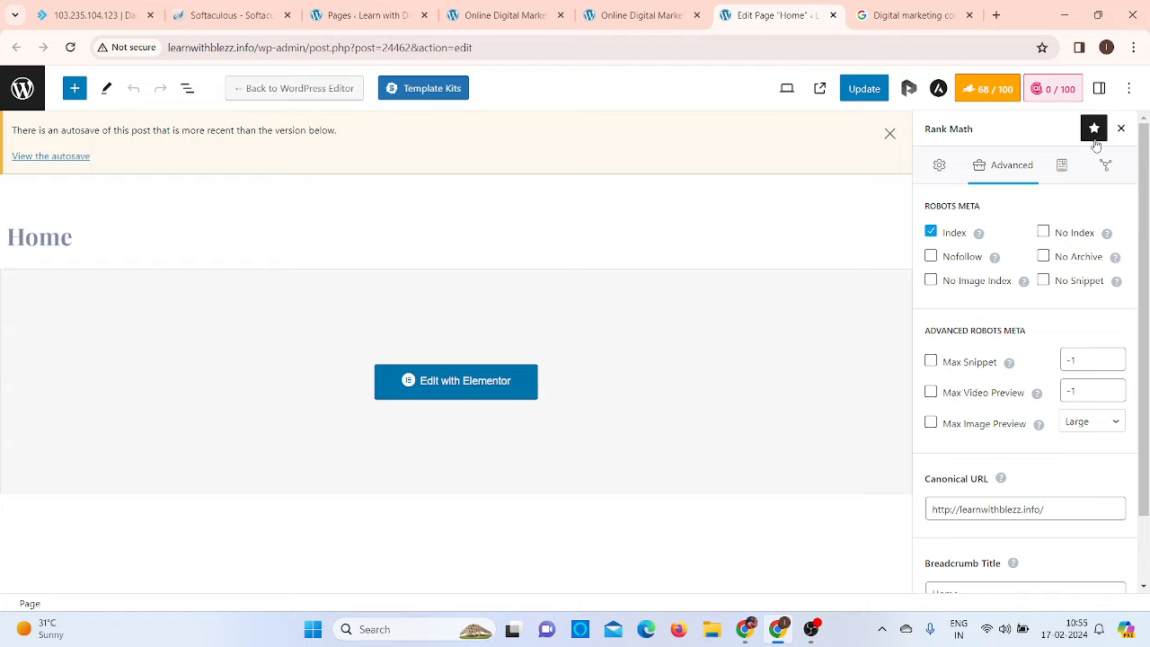
left_click(1065, 167)
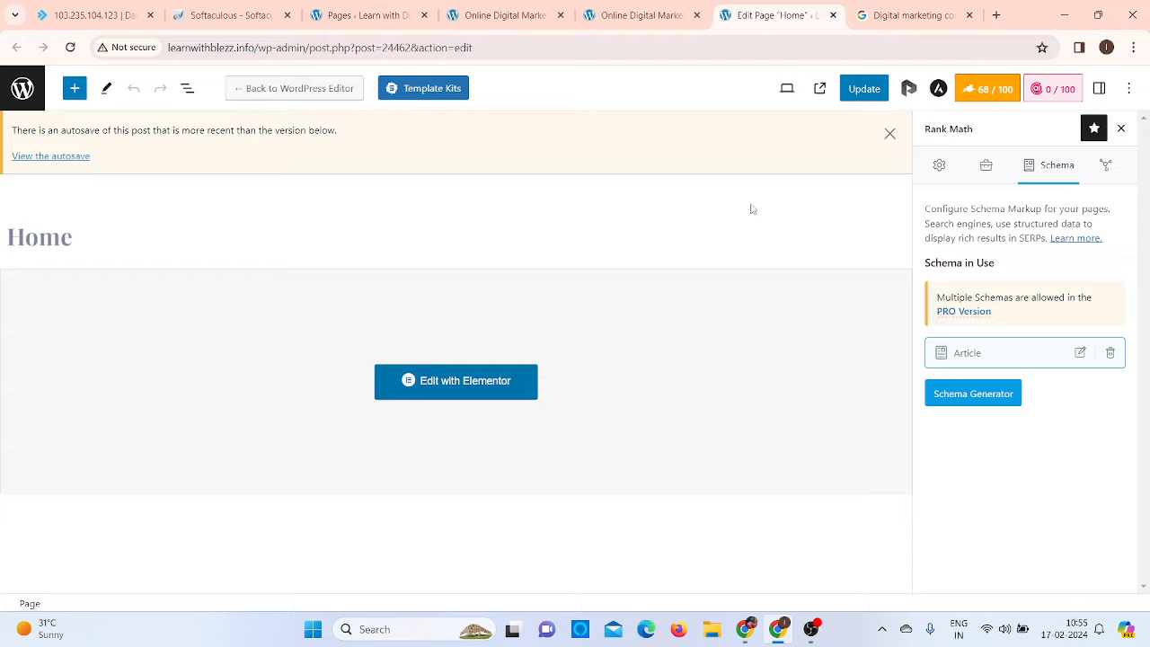
Switch to the Google results for "Digital marketing course in Kerala" and review the Places listings, organic results and related searches.
left_click(914, 14)
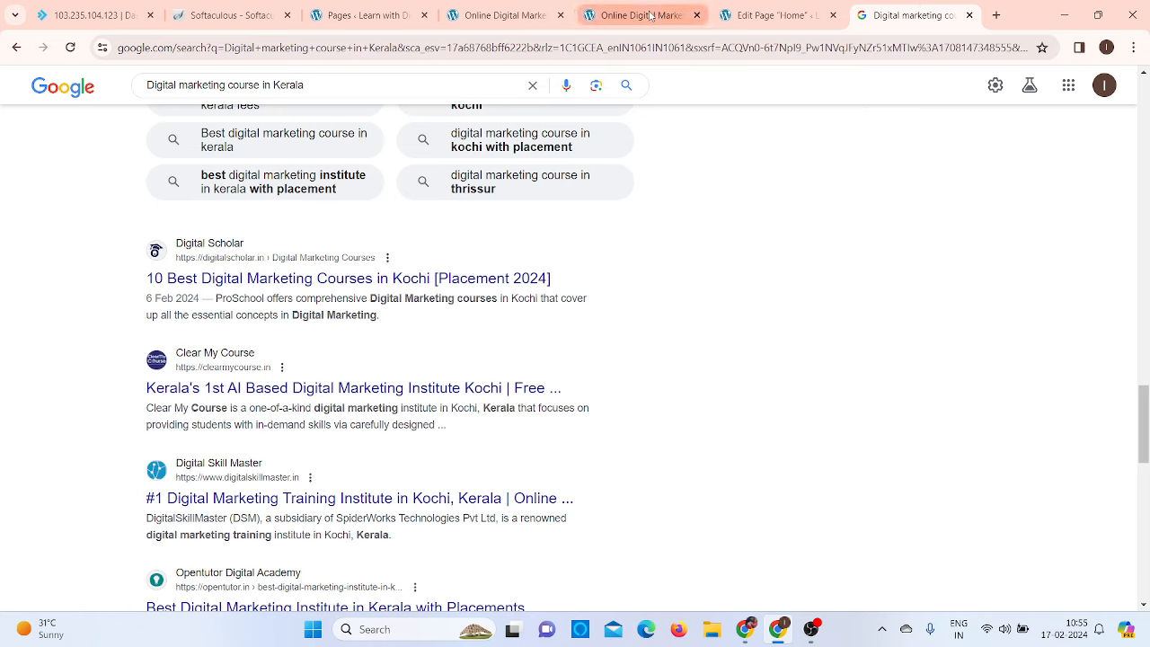
mouse_move(651, 15)
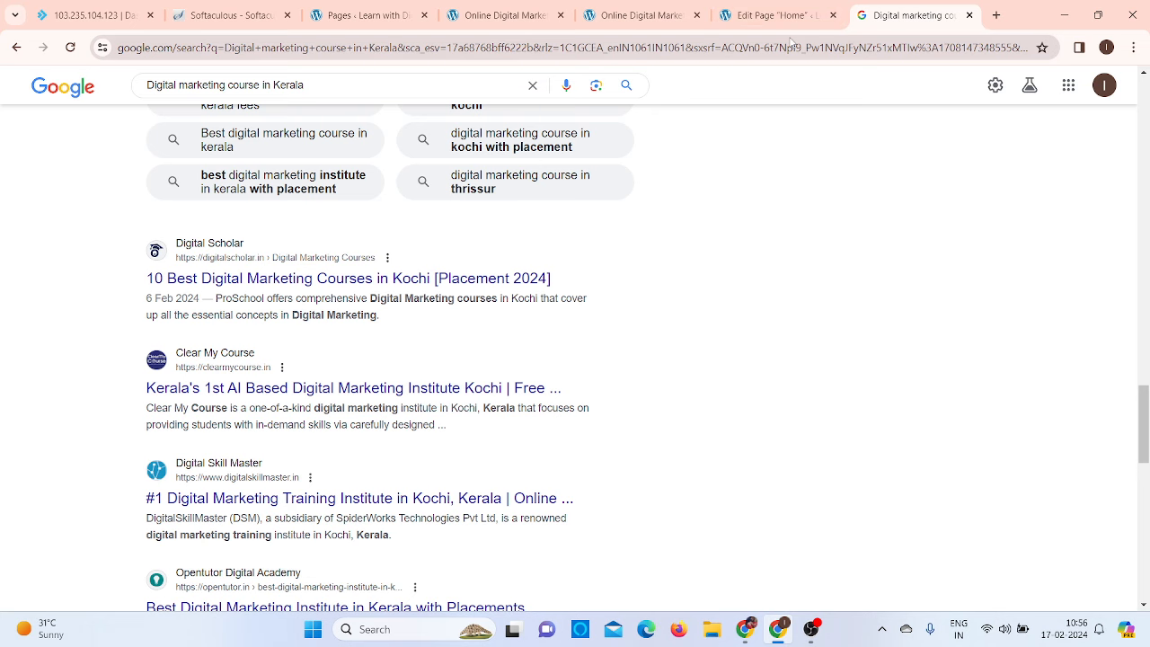
scroll(380, 252, "up", 5)
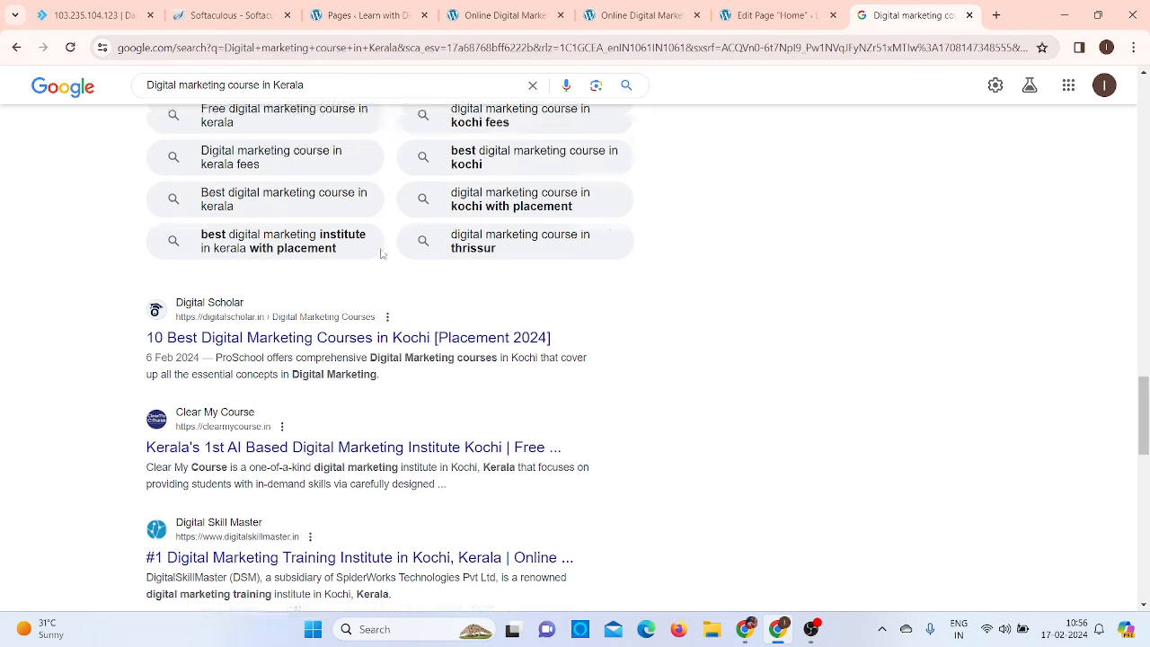
scroll(362, 338, "up", 10)
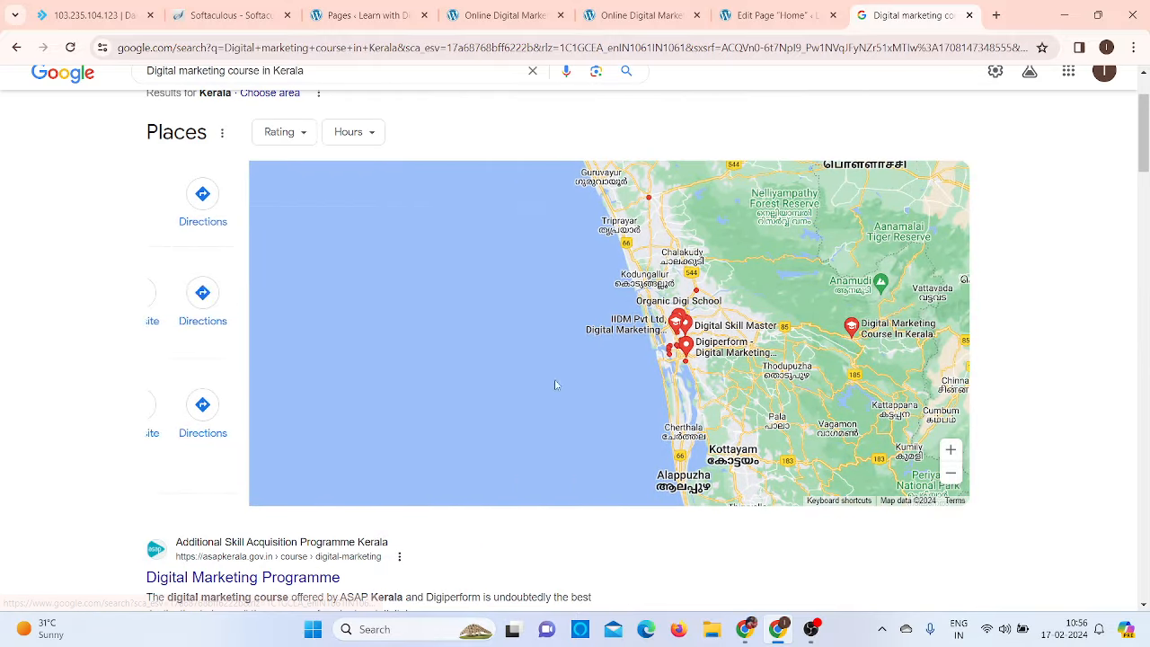
scroll(1105, 179, "up", 1)
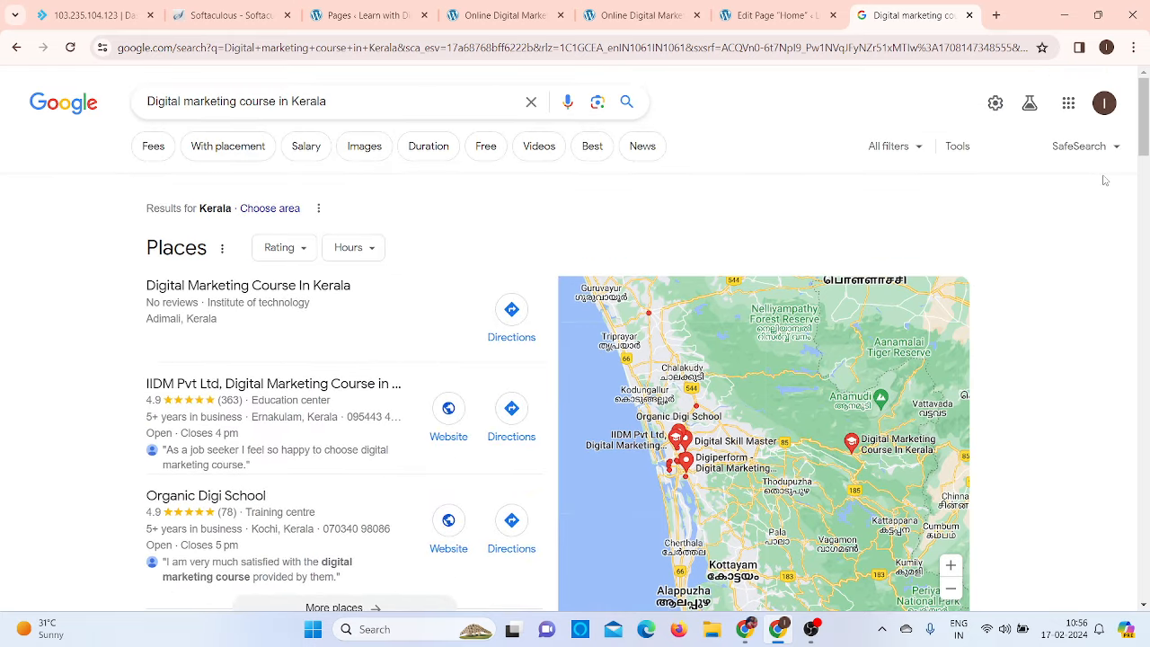
scroll(1105, 179, "down", 10)
scroll(1105, 179, "down", 9)
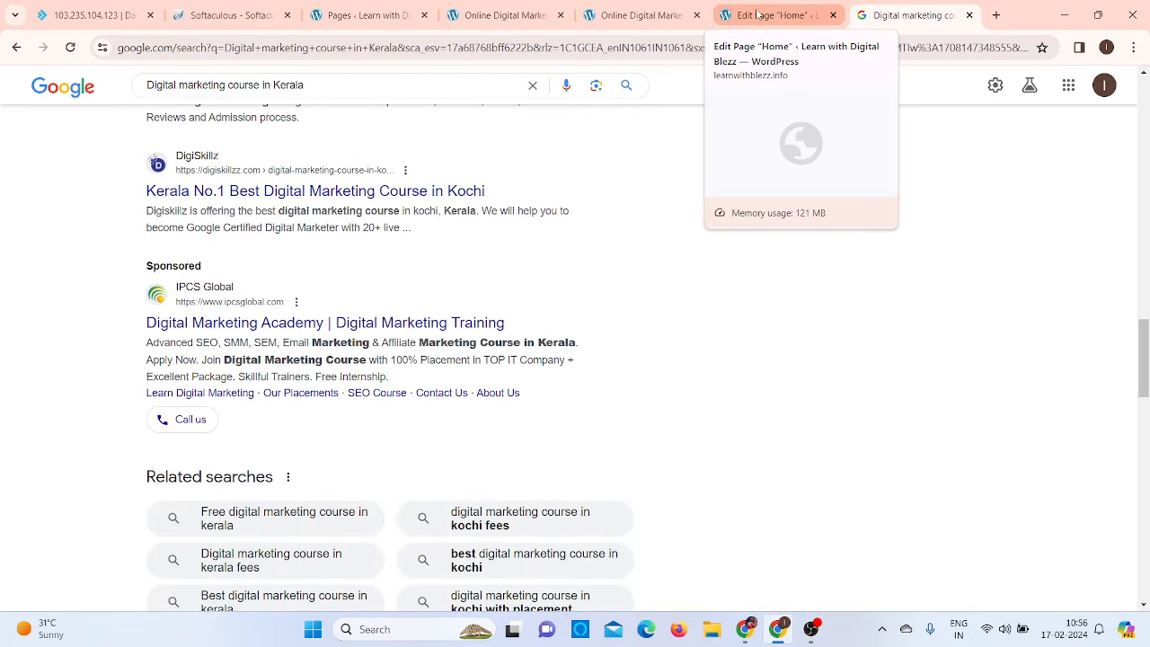
Look over the live website home page and the WordPress Pages list, and return to the Home page editor.
left_click(645, 16)
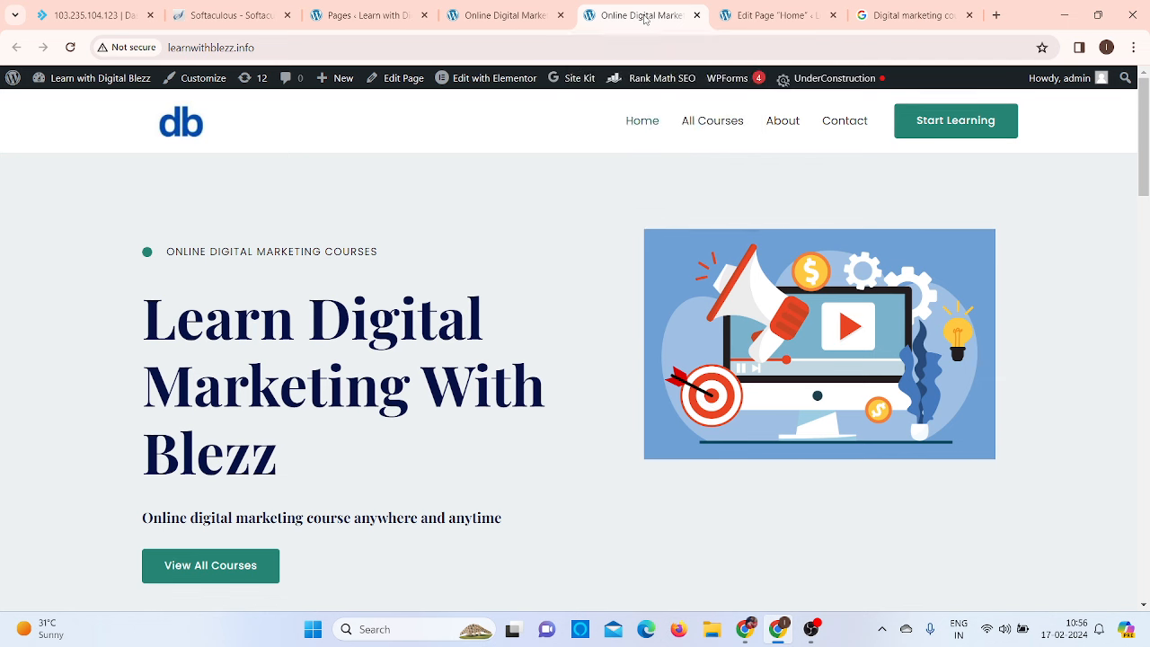
left_click(493, 18)
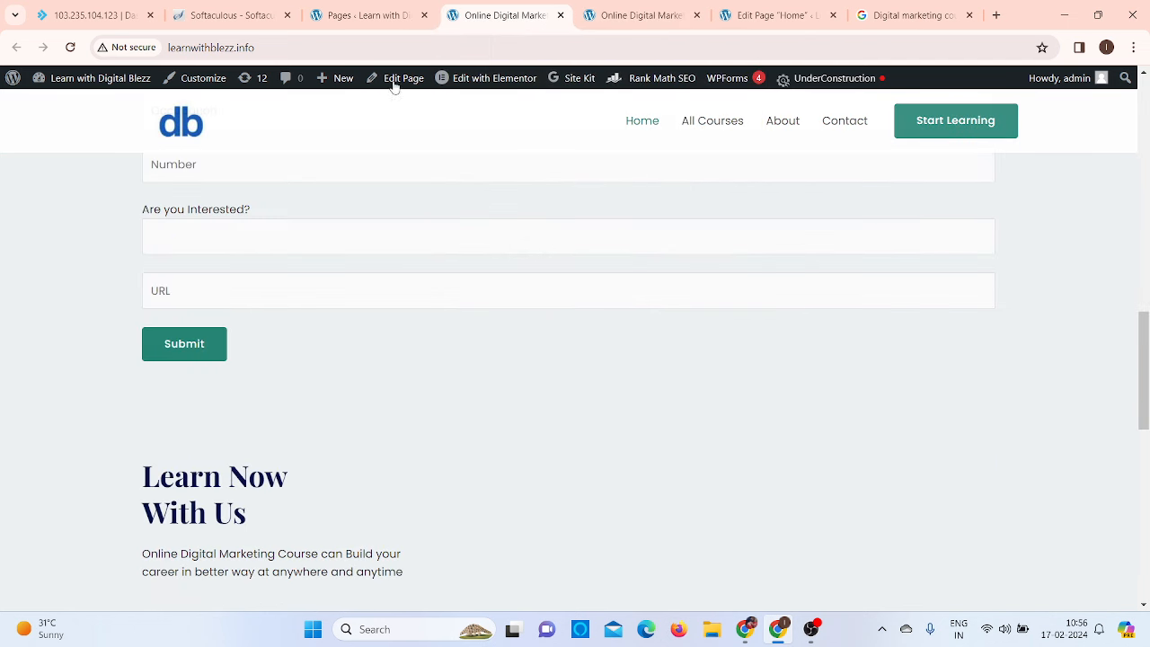
left_click(376, 9)
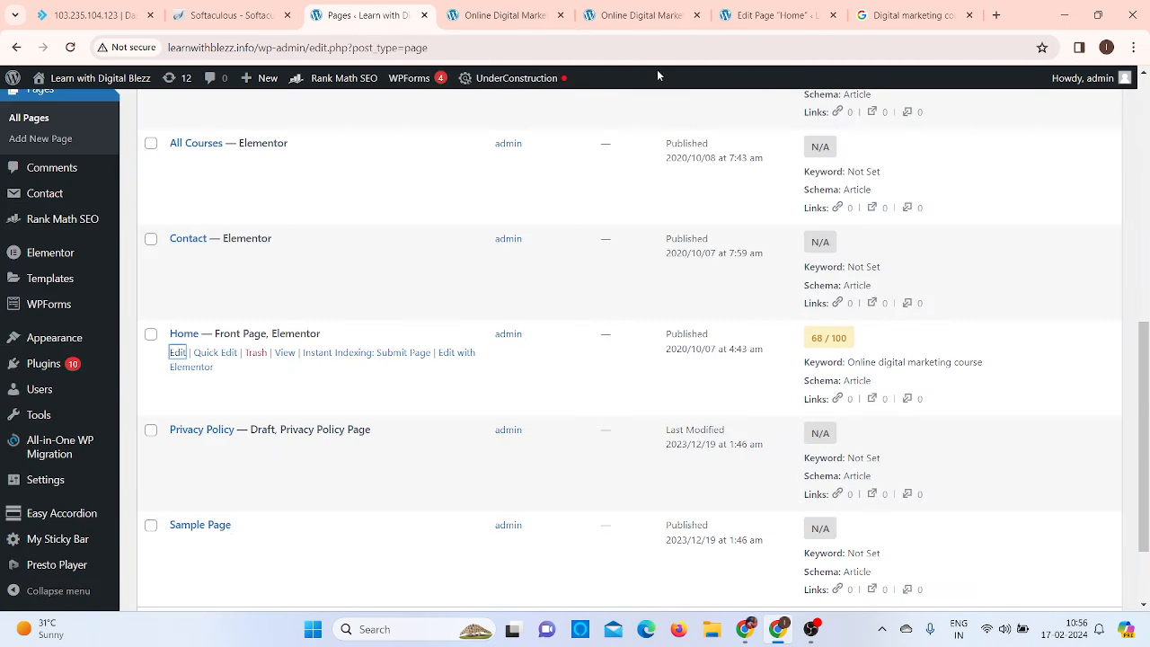
left_click(491, 10)
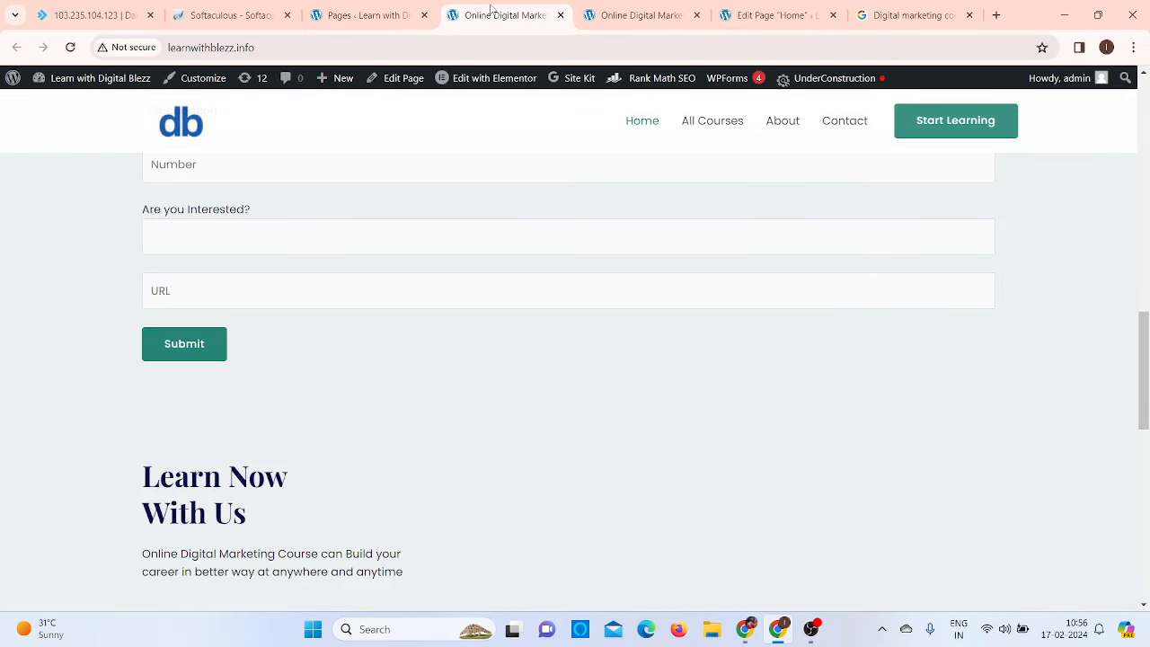
left_click(640, 17)
left_click(771, 16)
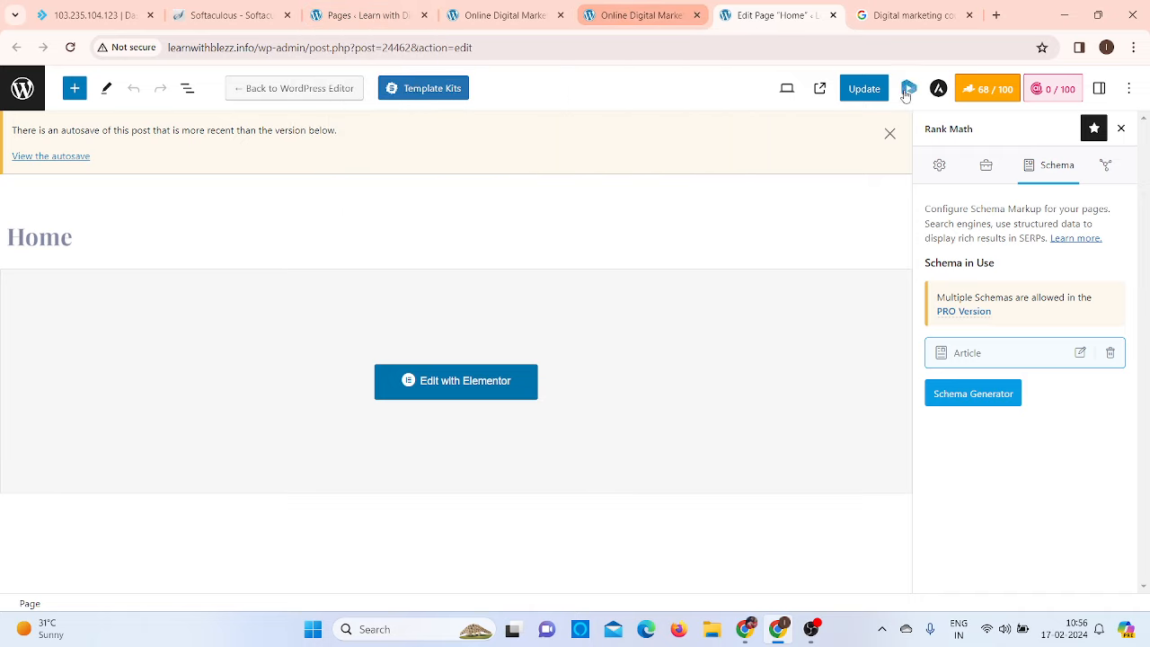
Open Rank Math's social snippet editor for the Home page, review the Facebook preview and its customization options, and close the editor.
left_click(1004, 97)
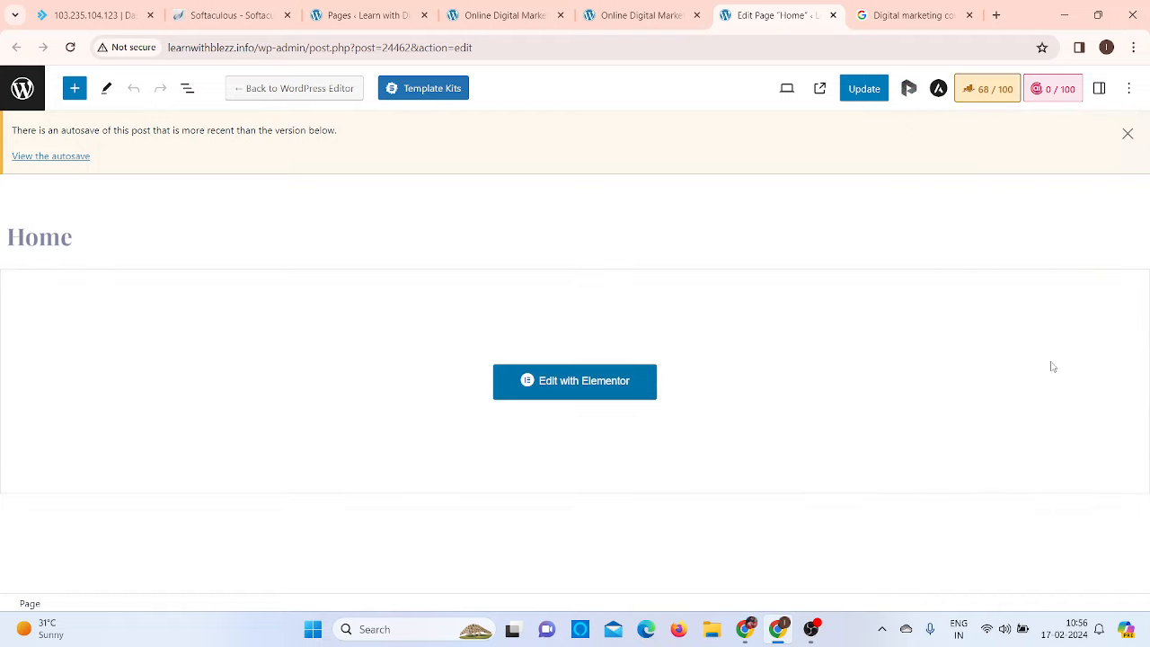
left_click(991, 90)
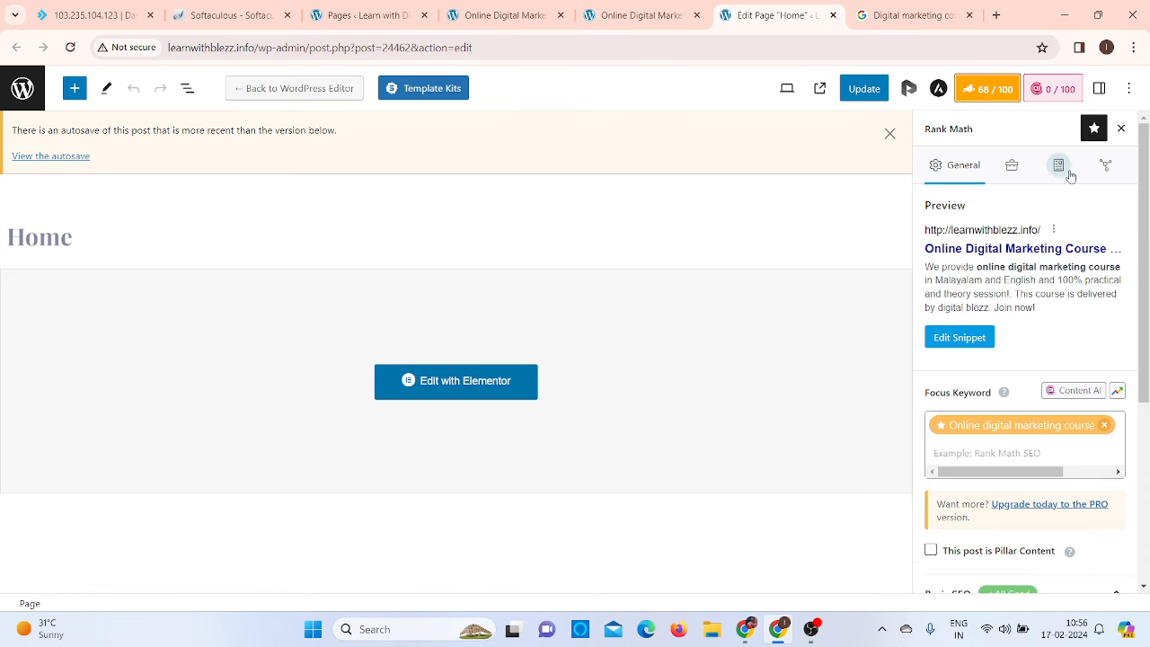
left_click(1106, 166)
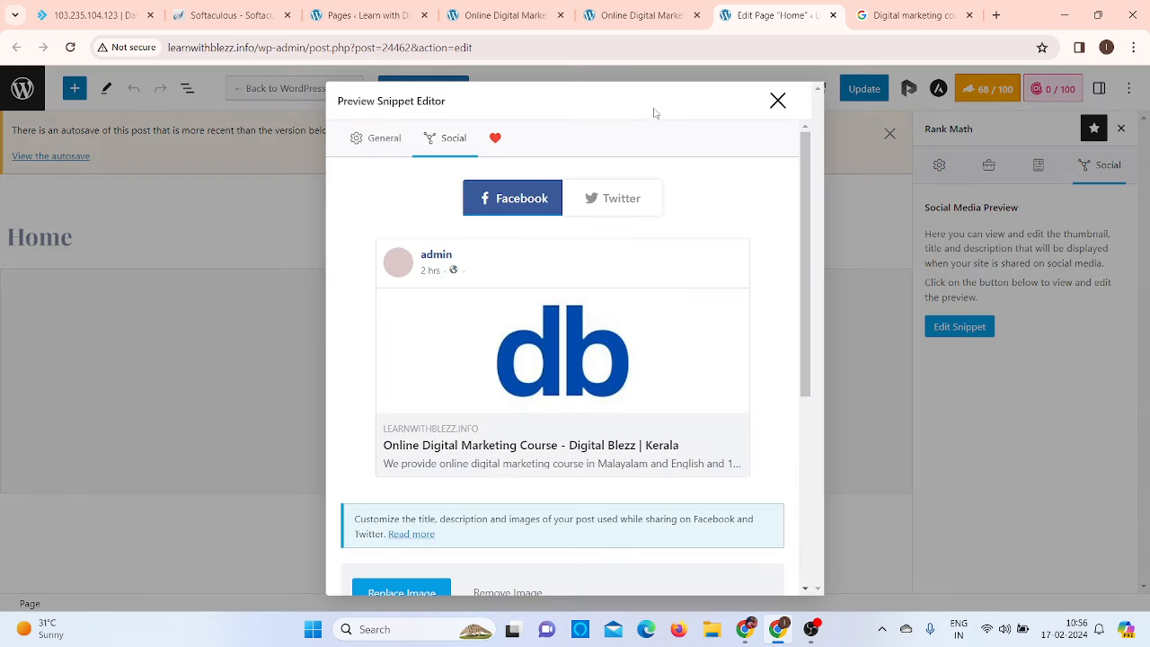
left_click(779, 102)
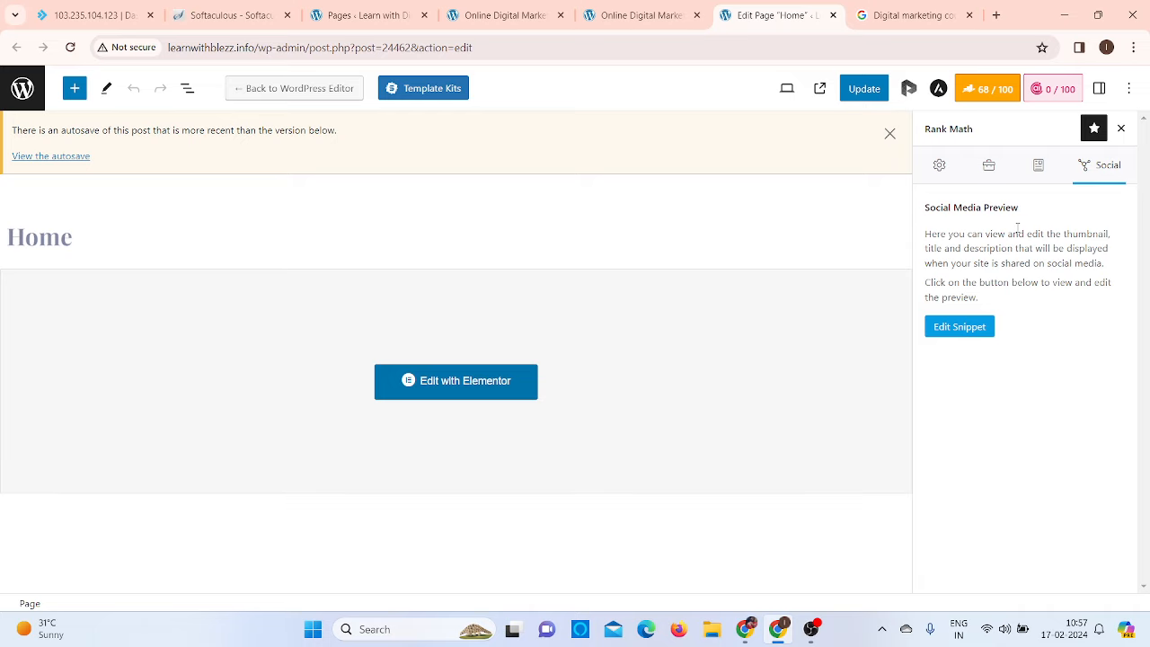
left_click(1087, 179)
scroll(591, 342, "down", 1)
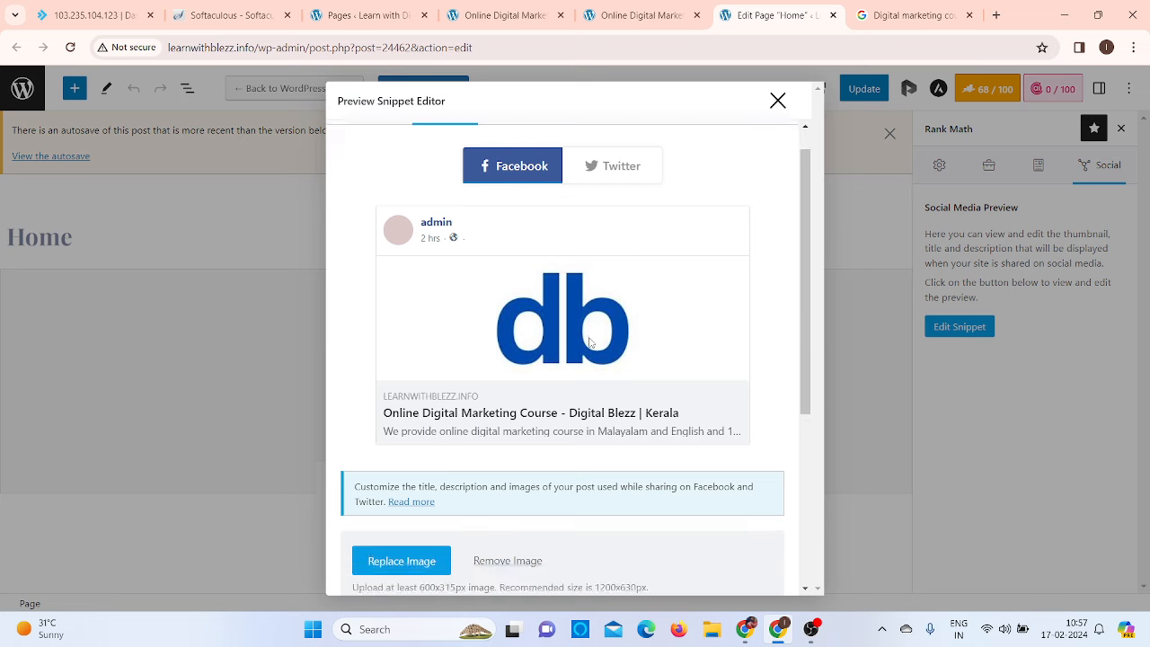
scroll(590, 343, "down", 5)
scroll(590, 342, "up", 6)
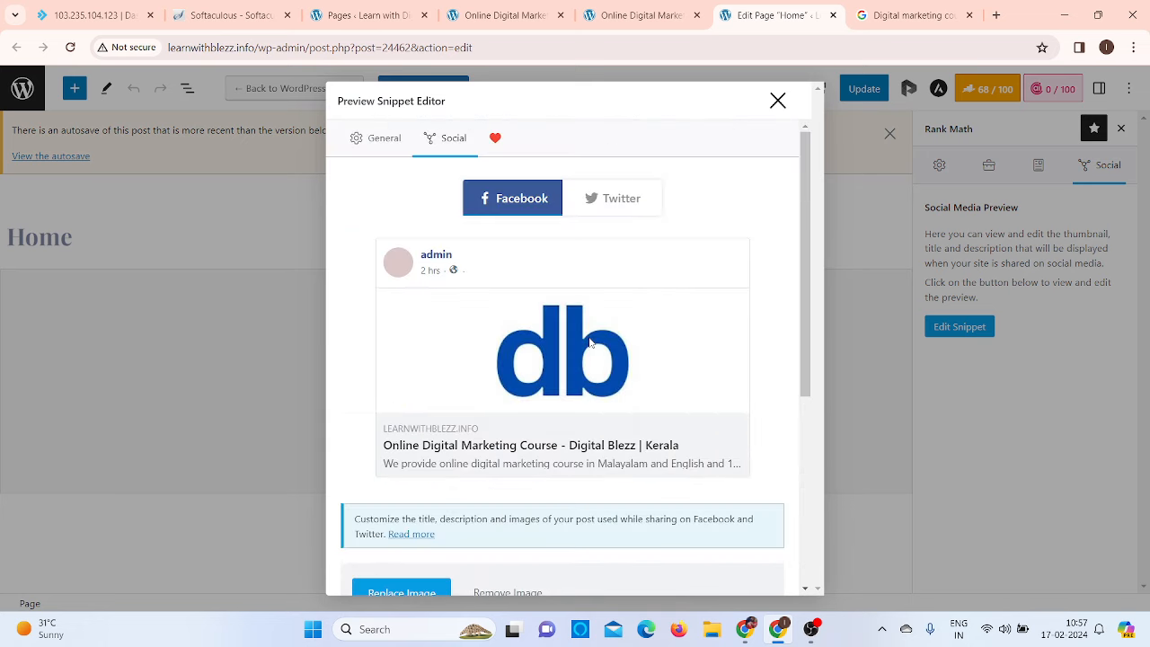
left_click(778, 101)
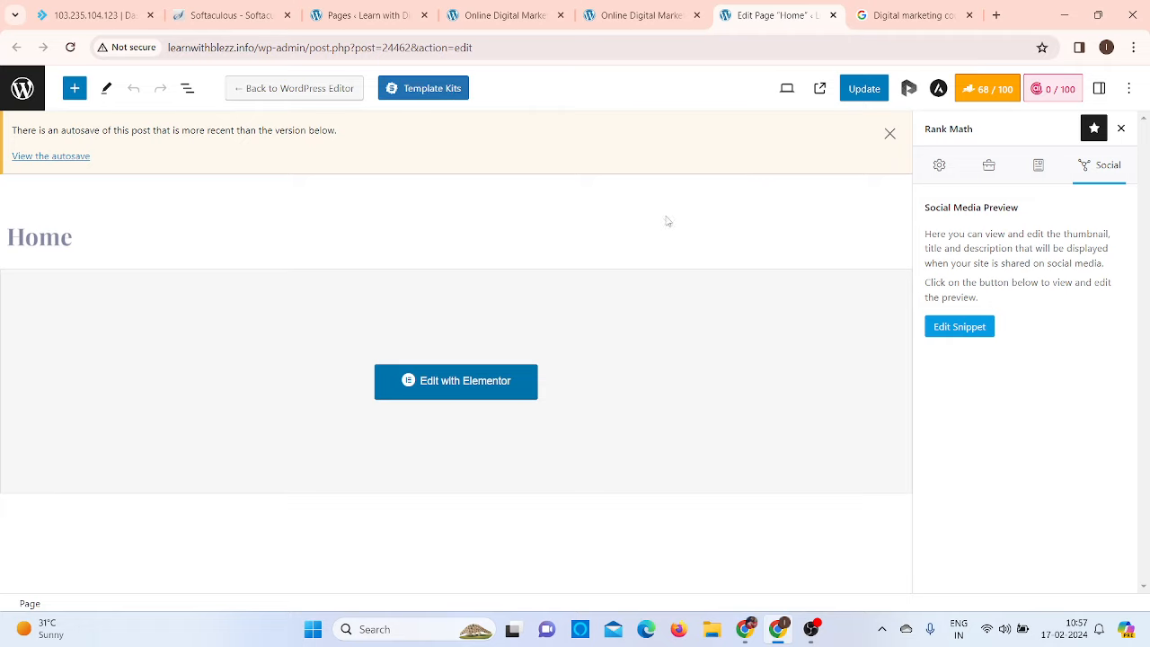